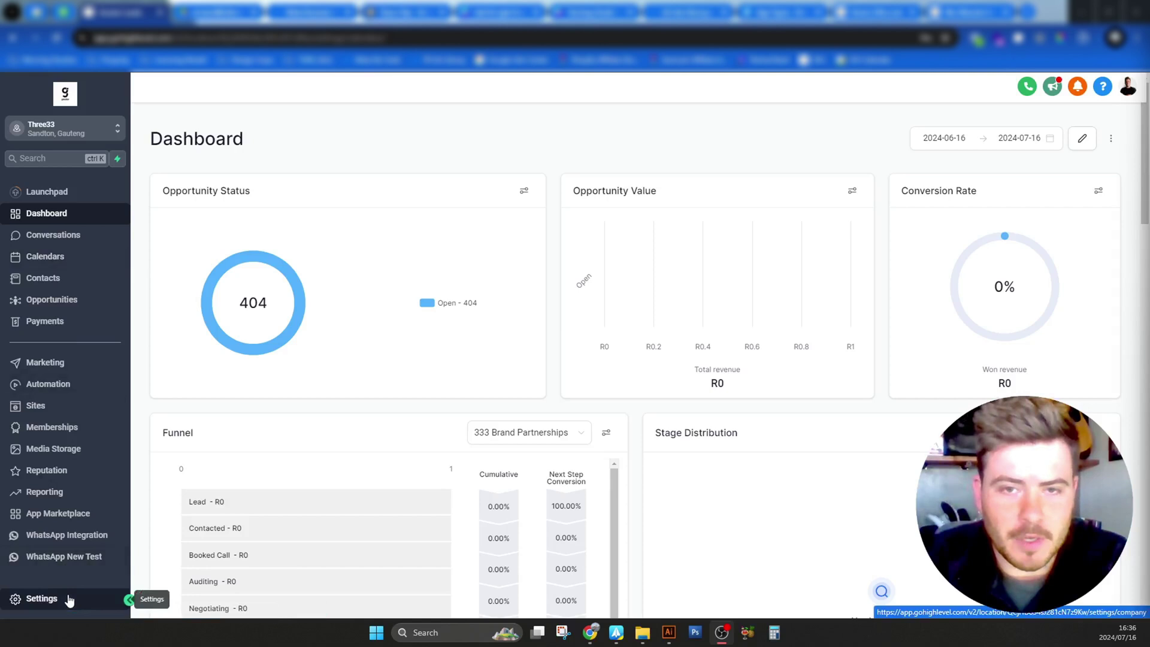
Go to Settings > Calendars to view the five existing 30-minute calendars.
click(69, 599)
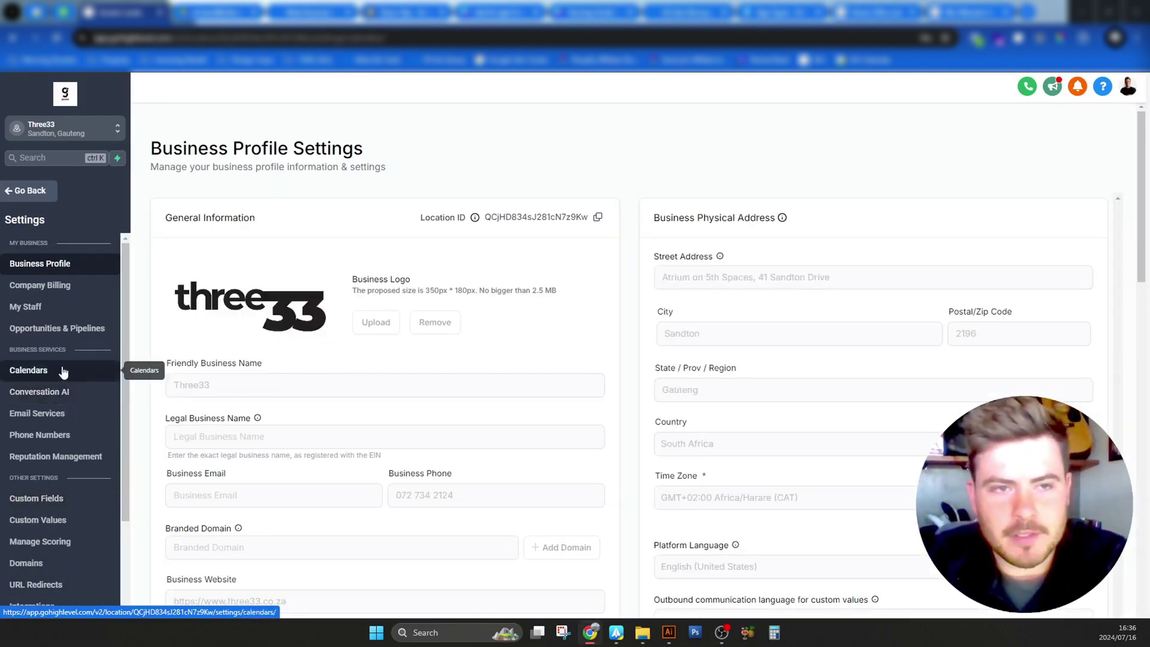
click(64, 371)
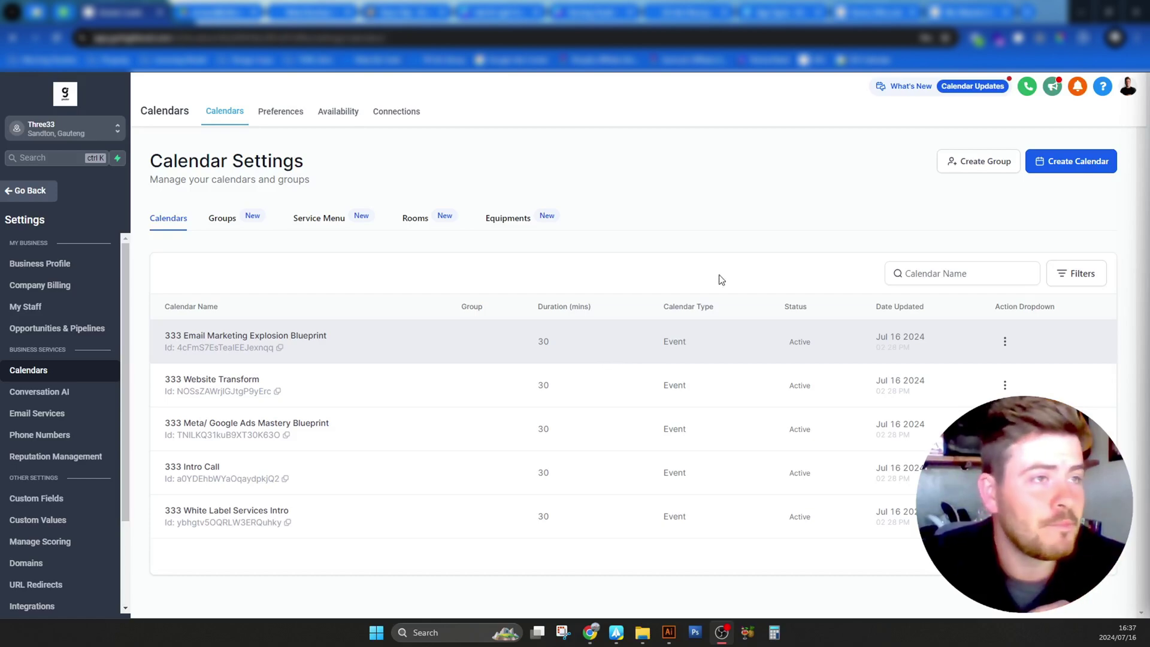
Start a new calendar and review the scheduling types, highlighting the Round Robin description.
click(1108, 167)
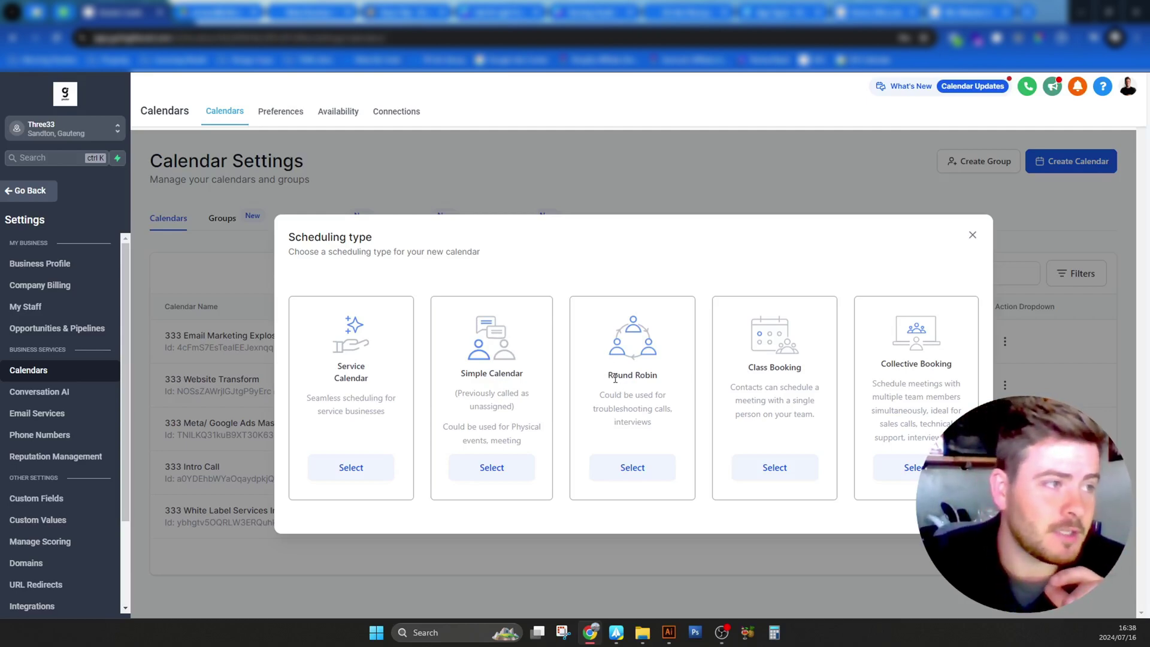
drag(606, 371, 657, 439)
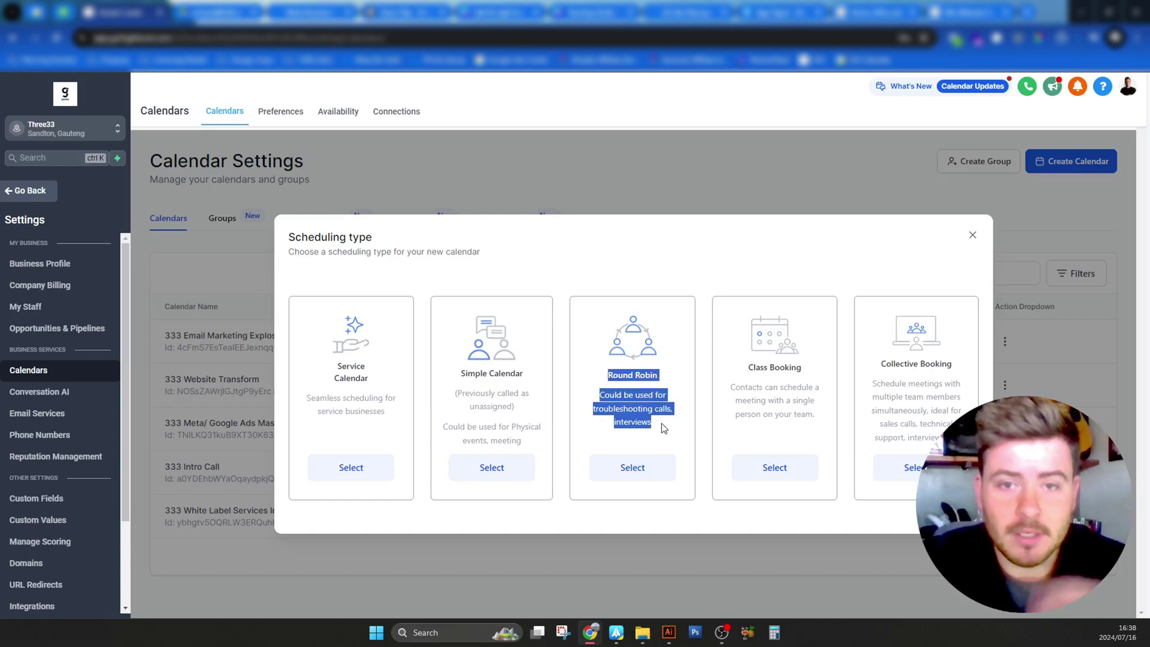
click(664, 427)
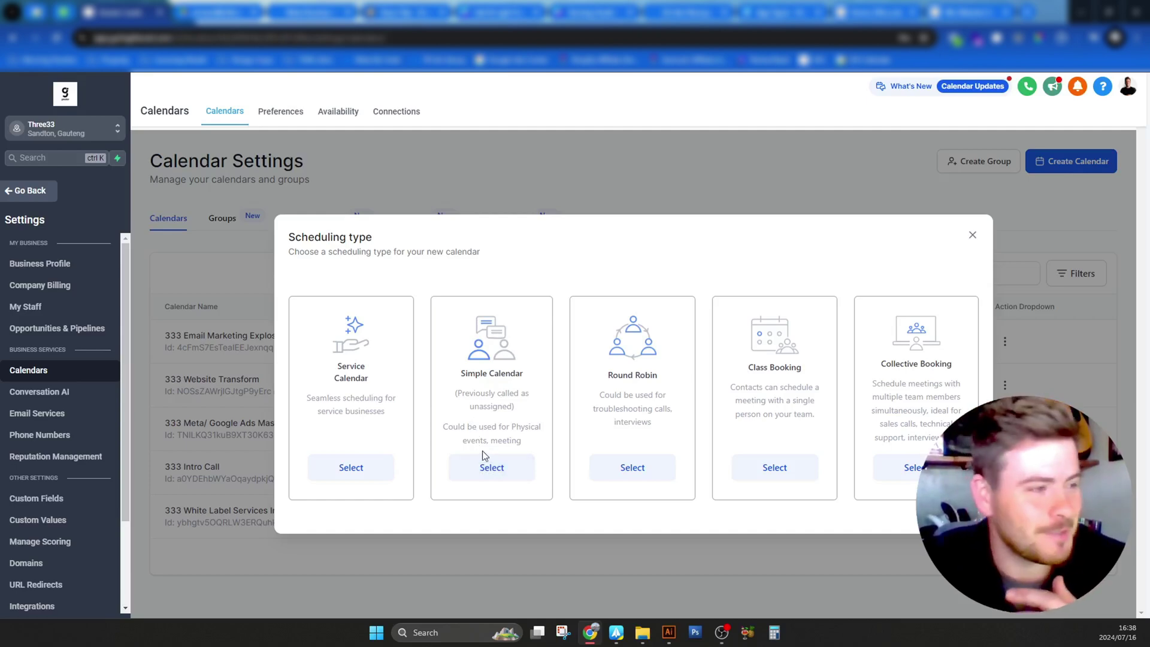
Choose Simple Calendar and name it '333 Demo Call'.
click(505, 469)
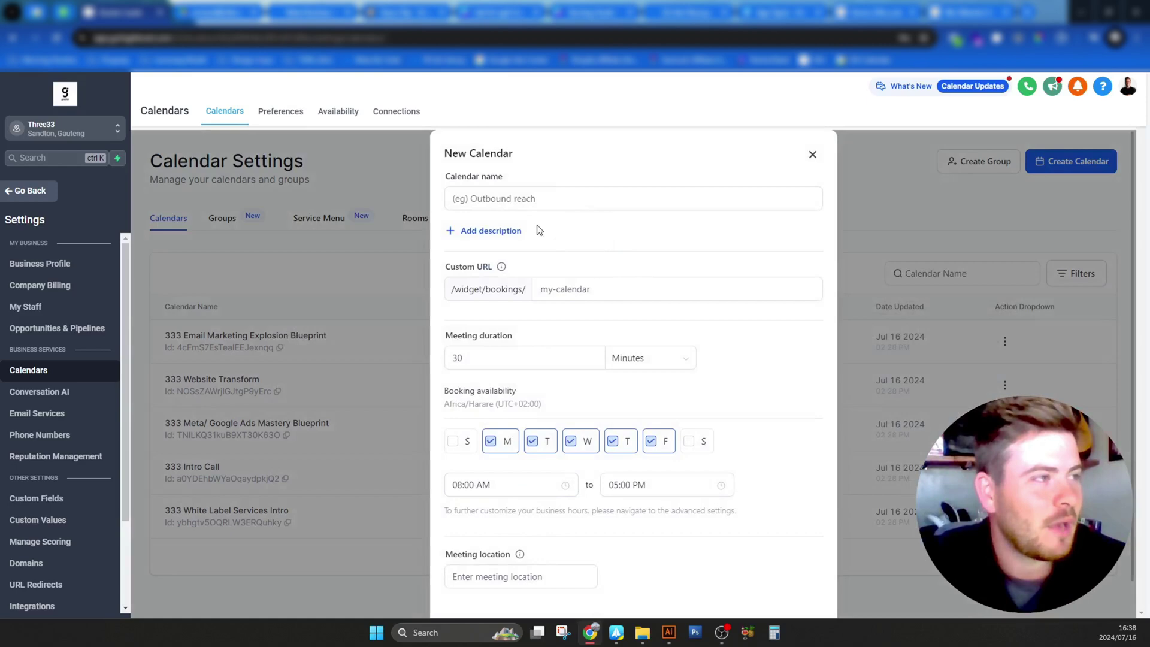
click(543, 199)
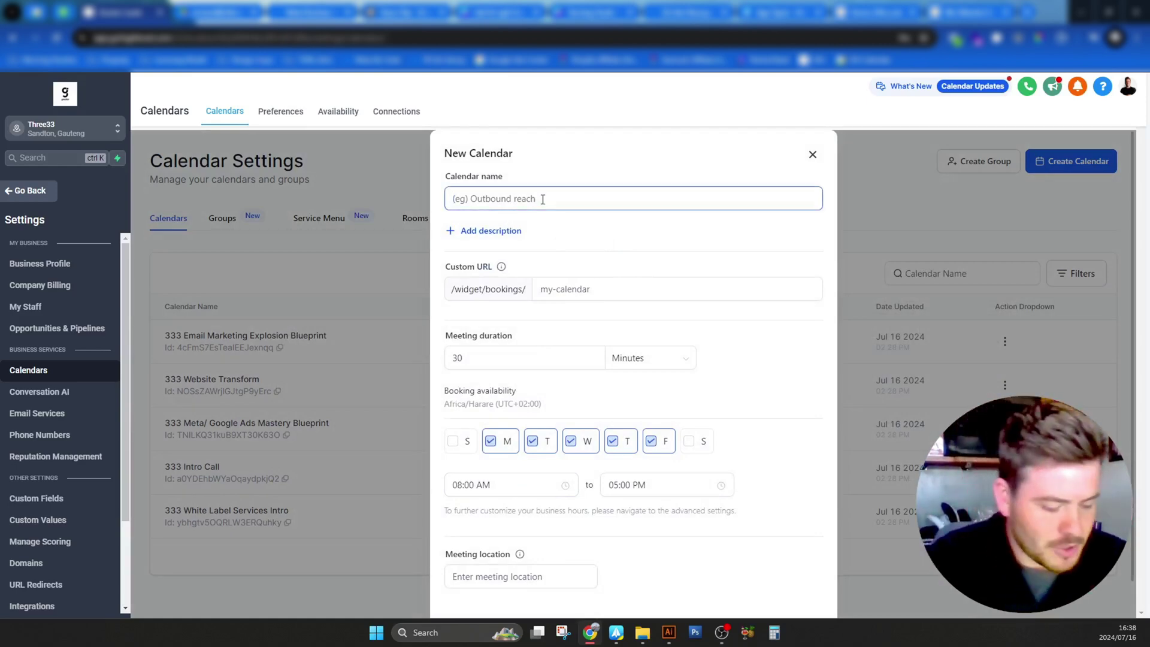
text(DEMo)
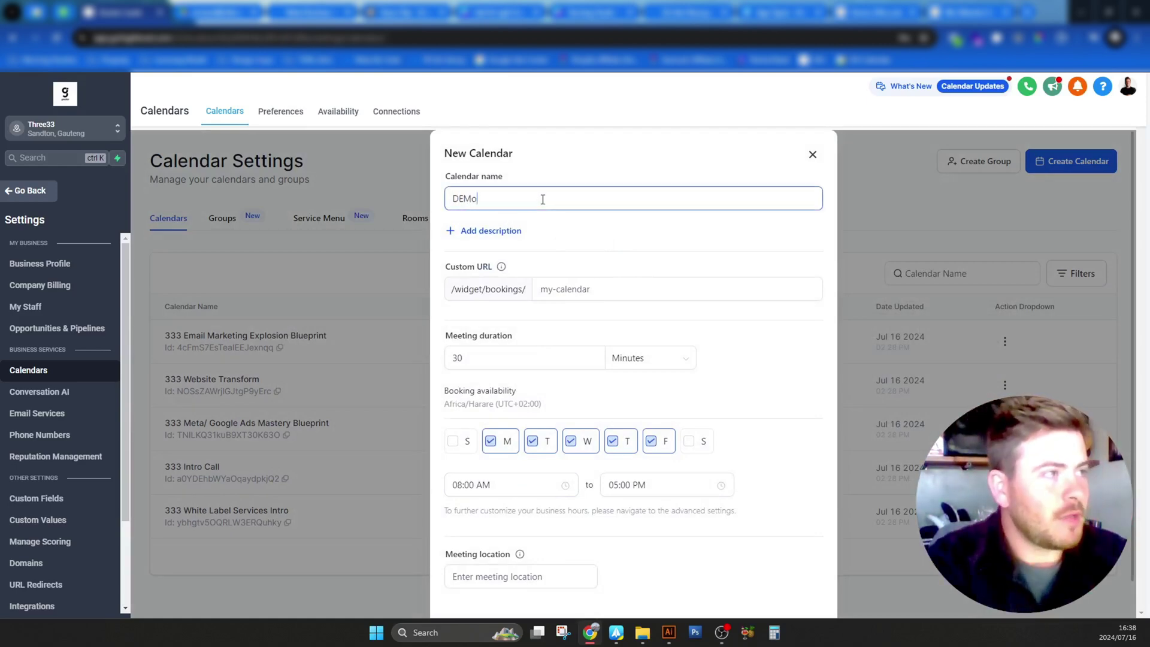
key(BackSpace)
key(BackSpace)
key(BackSpace)
key(BackSpace)
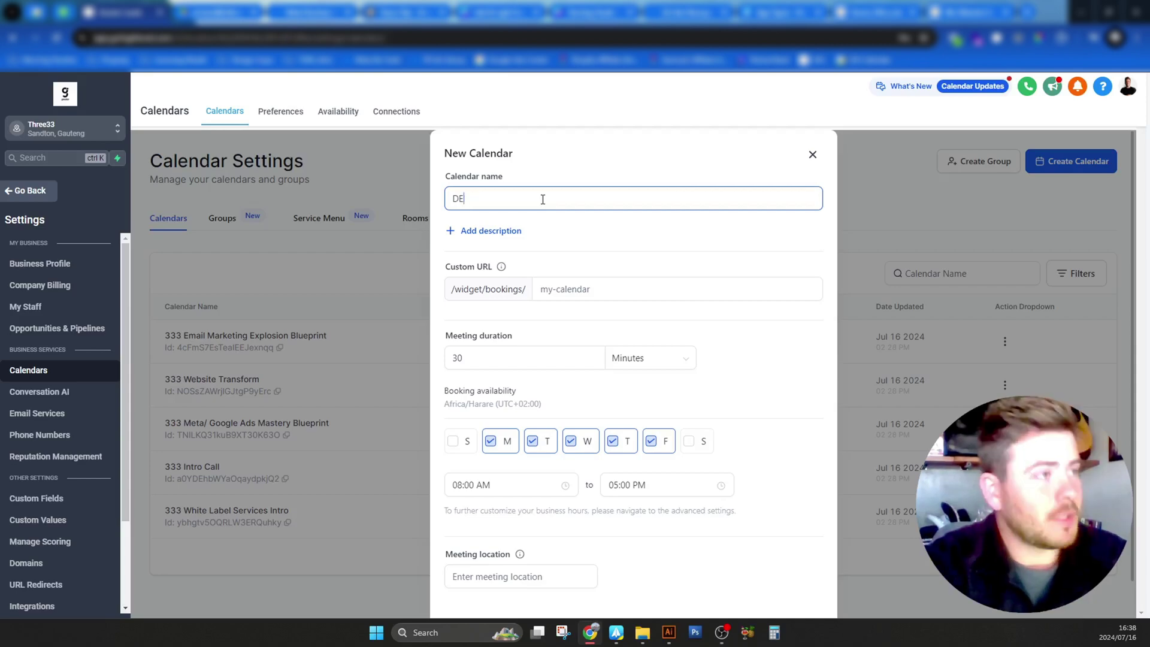
text(333)
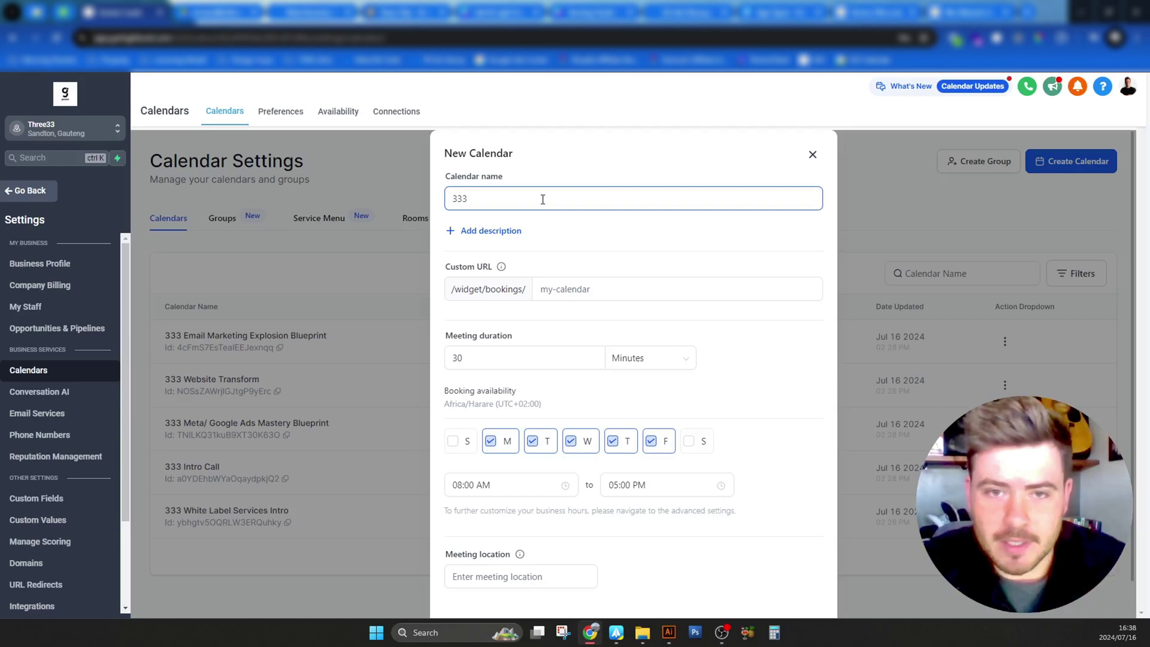
text( Demo Call)
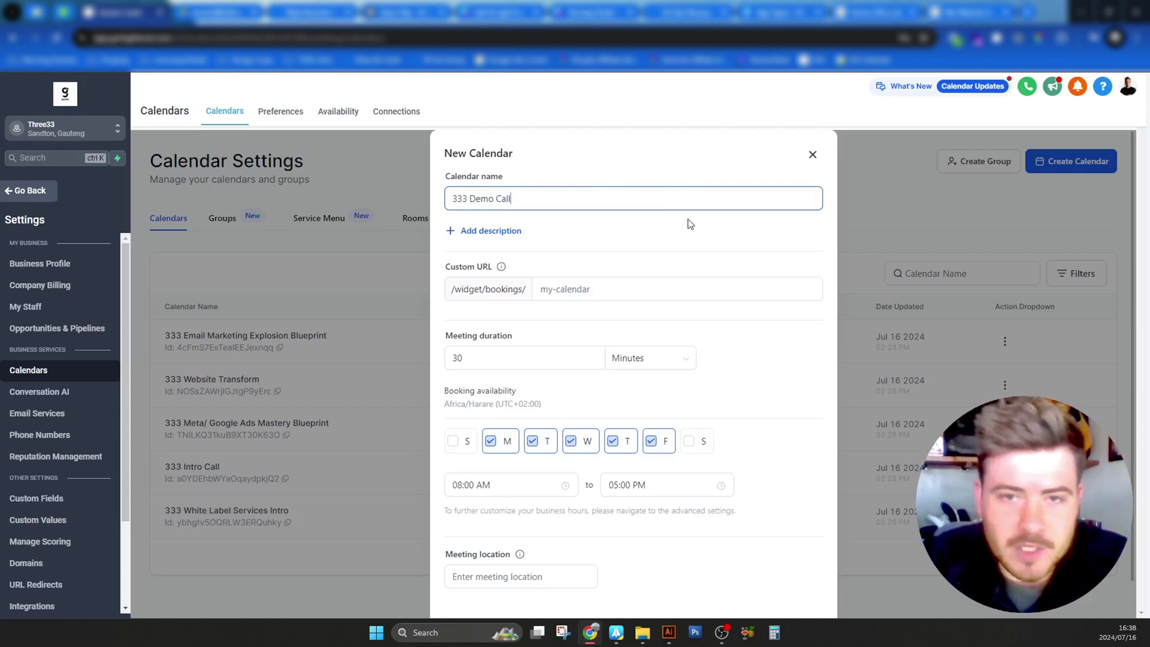
click(562, 239)
Enter '333-demo-call' as the custom booking URL slug.
scroll(478, 221, down, 1)
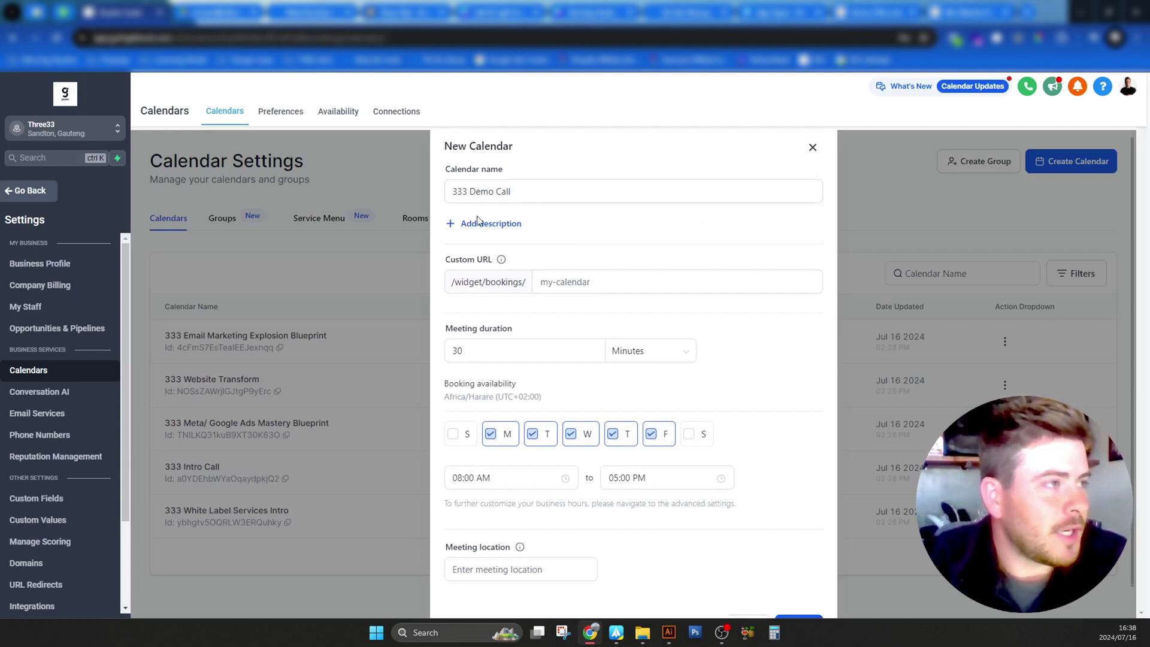
click(622, 287)
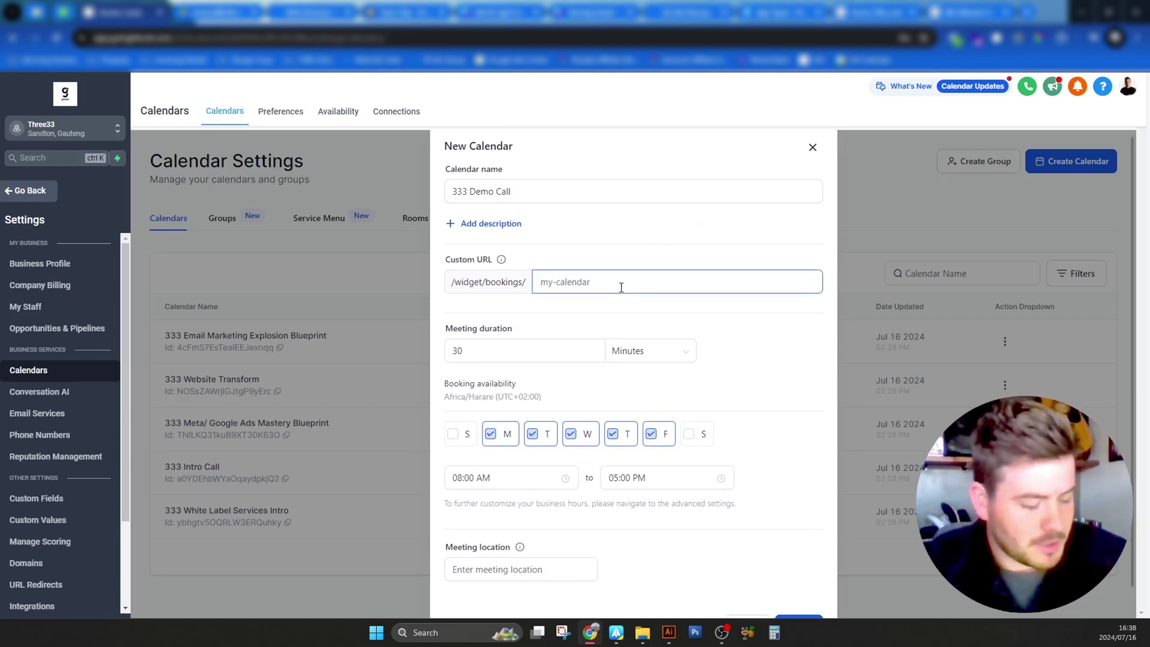
text(333)
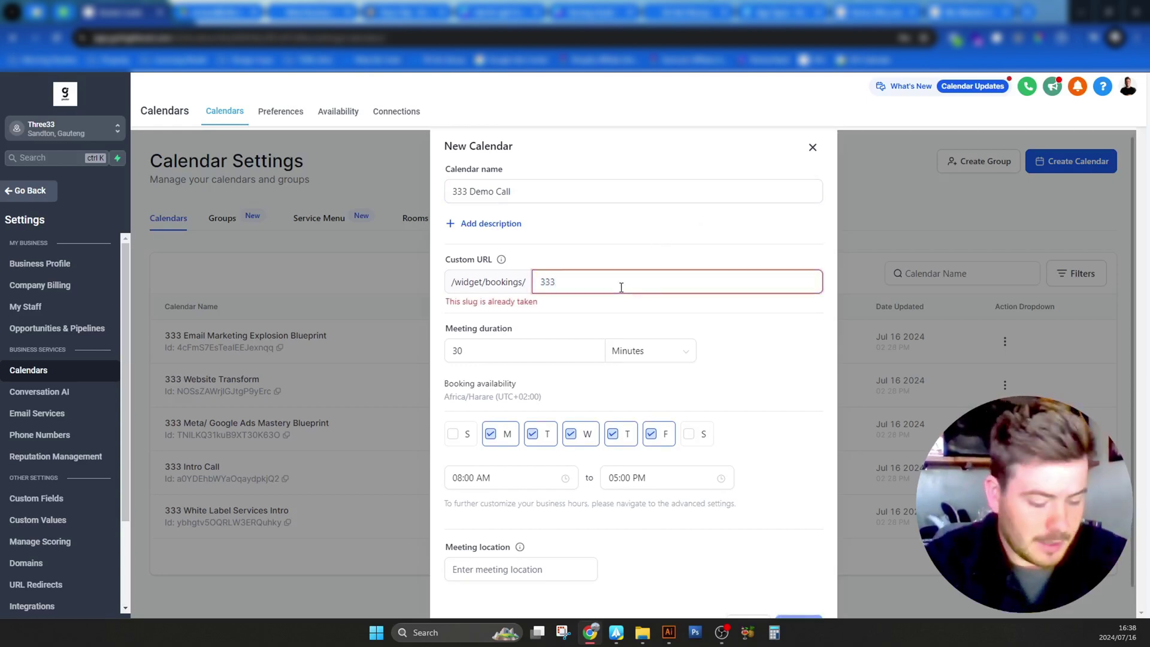
text(-demo)
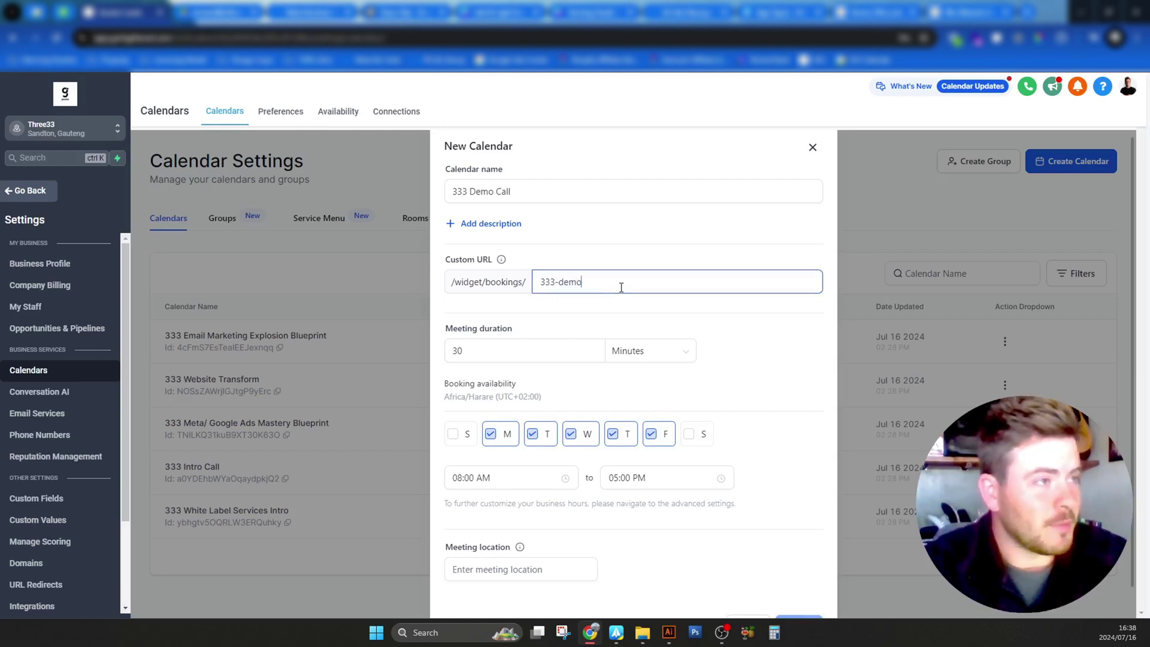
text(-call)
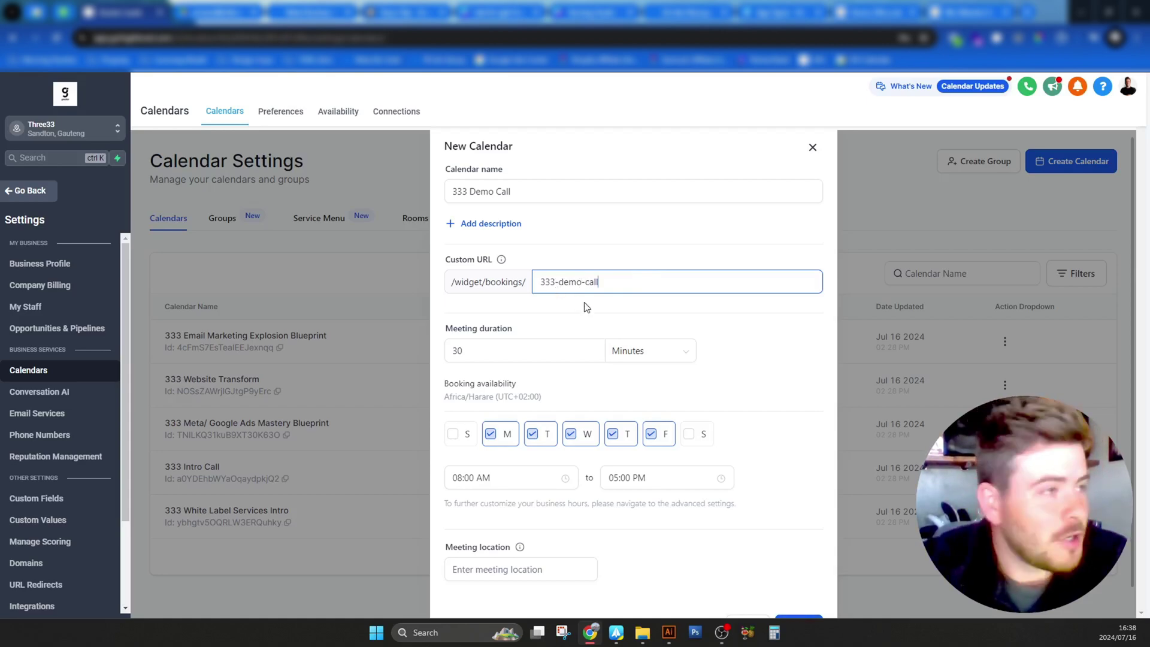
scroll(782, 336, down, 1)
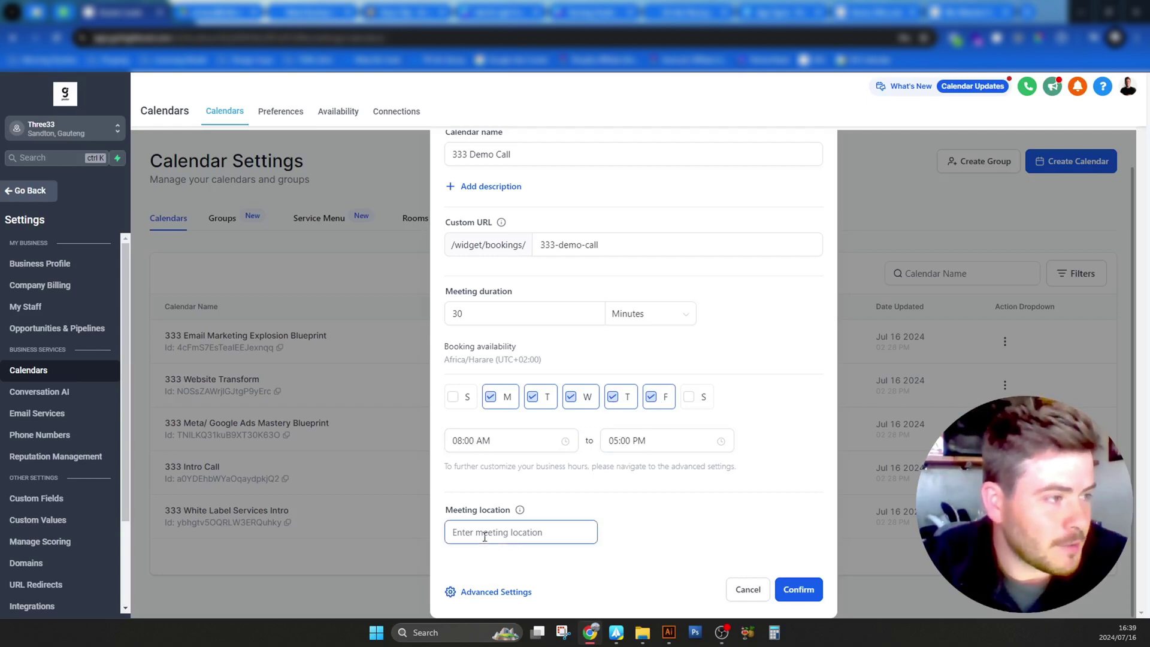
mouse_move(520, 511)
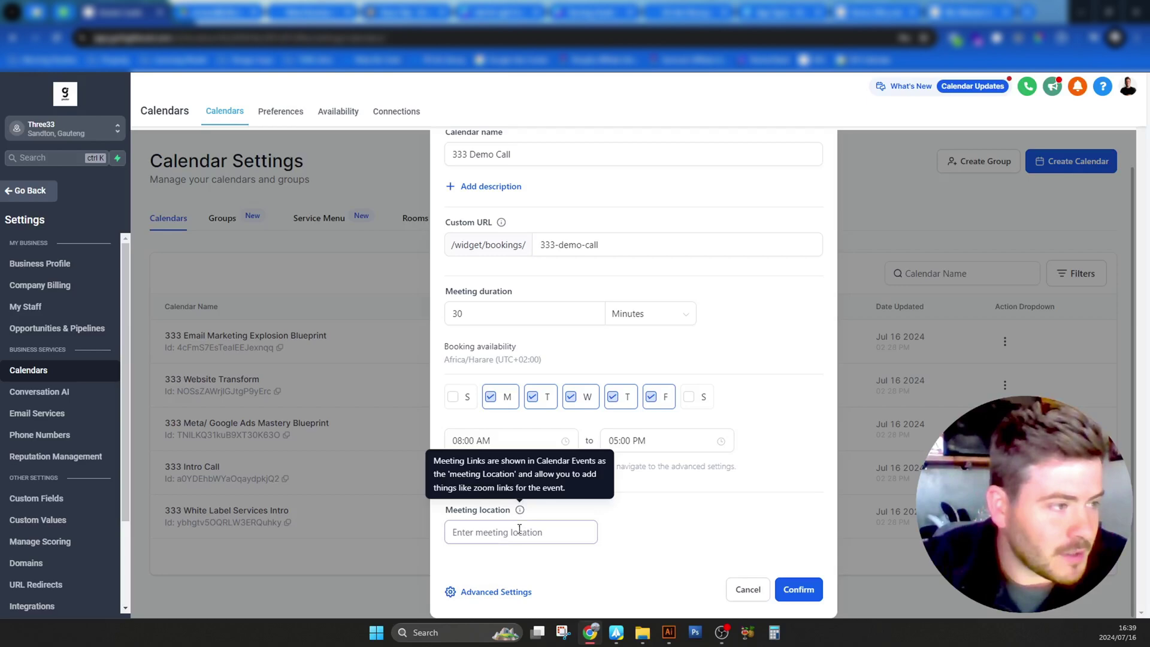
click(520, 531)
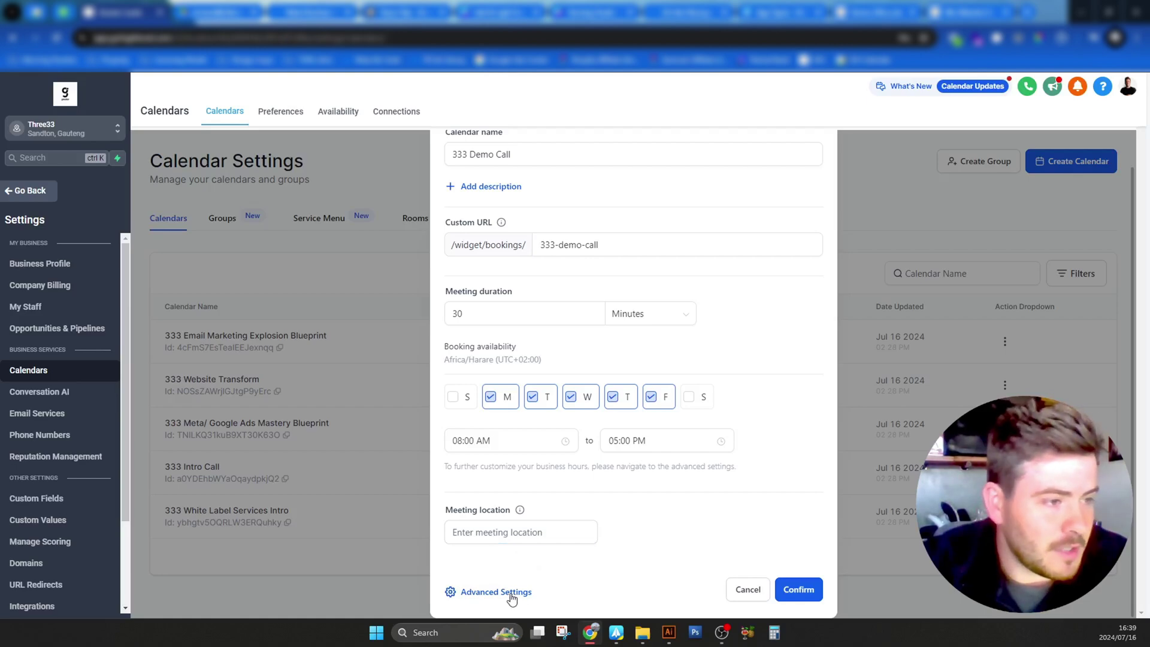
Open Advanced Settings and look through the 333 Demo Call's Meeting Details form.
click(513, 593)
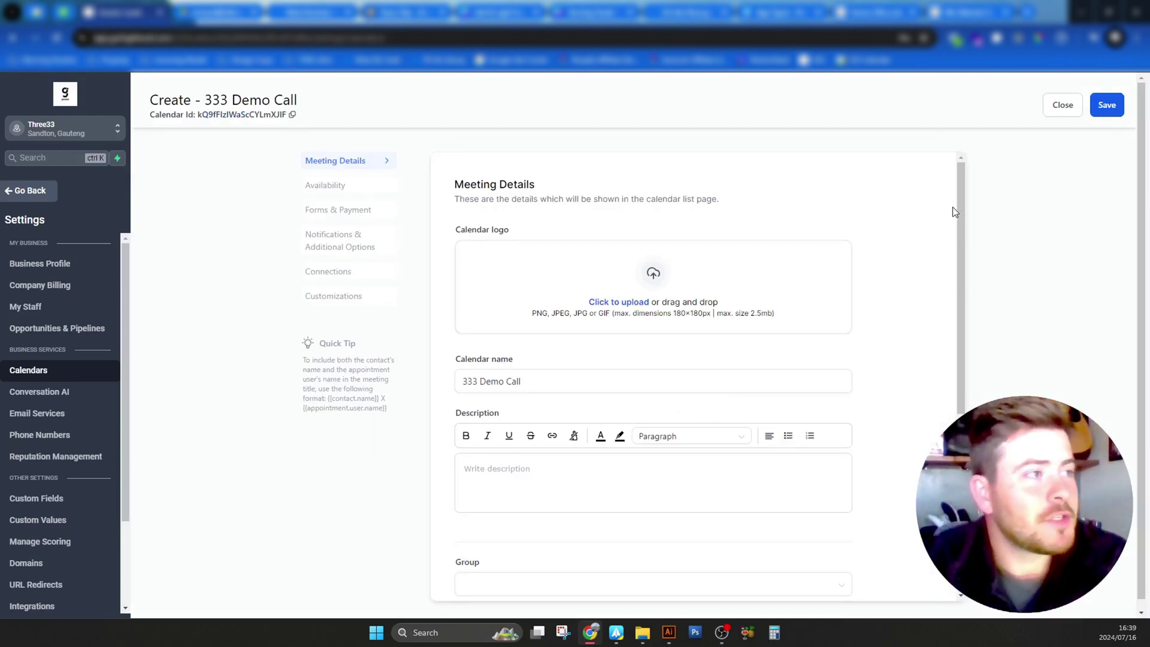
scroll(953, 207, down, 5)
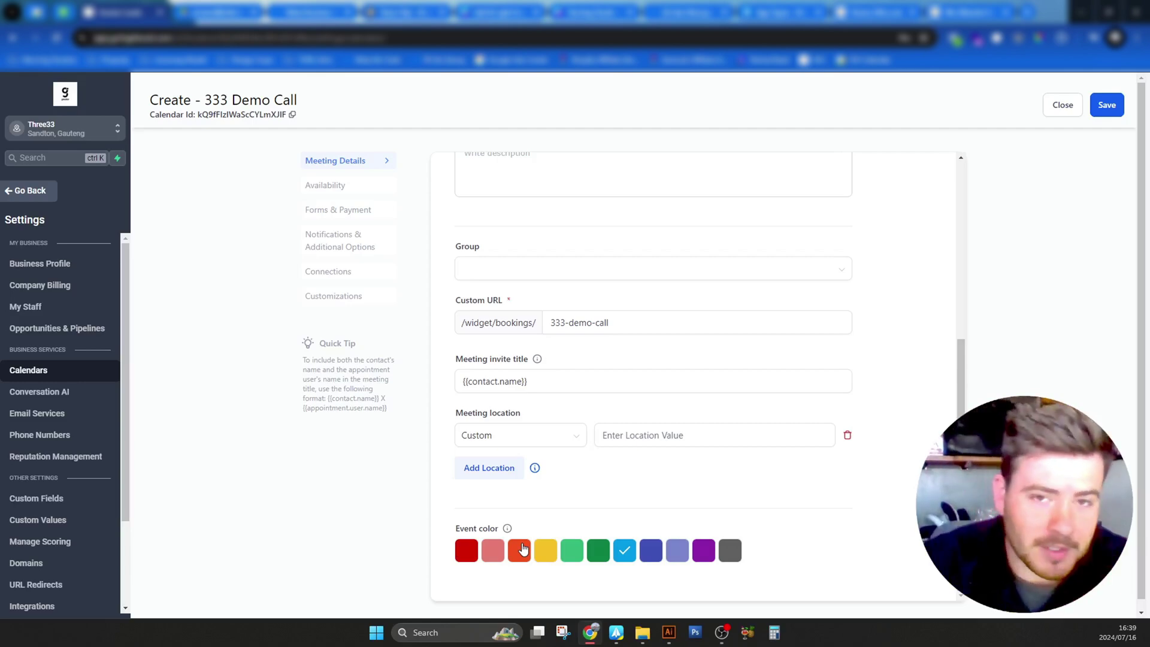
scroll(496, 535, up, 5)
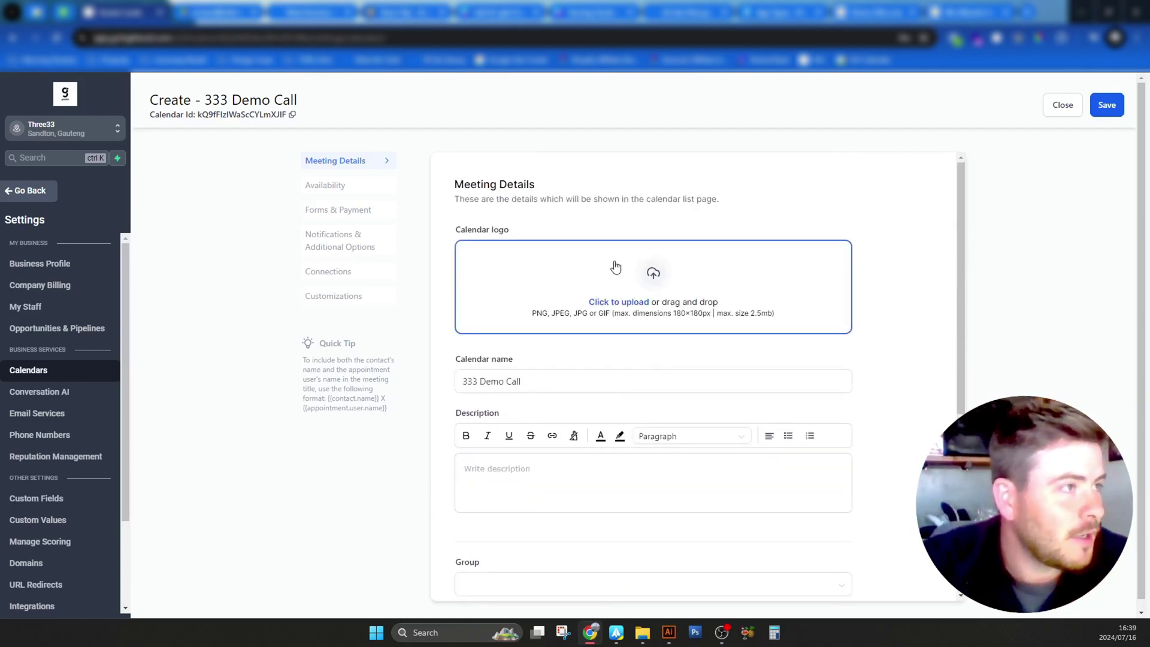
Upload 333-Logo_black-transparent-cropped.png as the calendar logo with a circular shape.
click(662, 282)
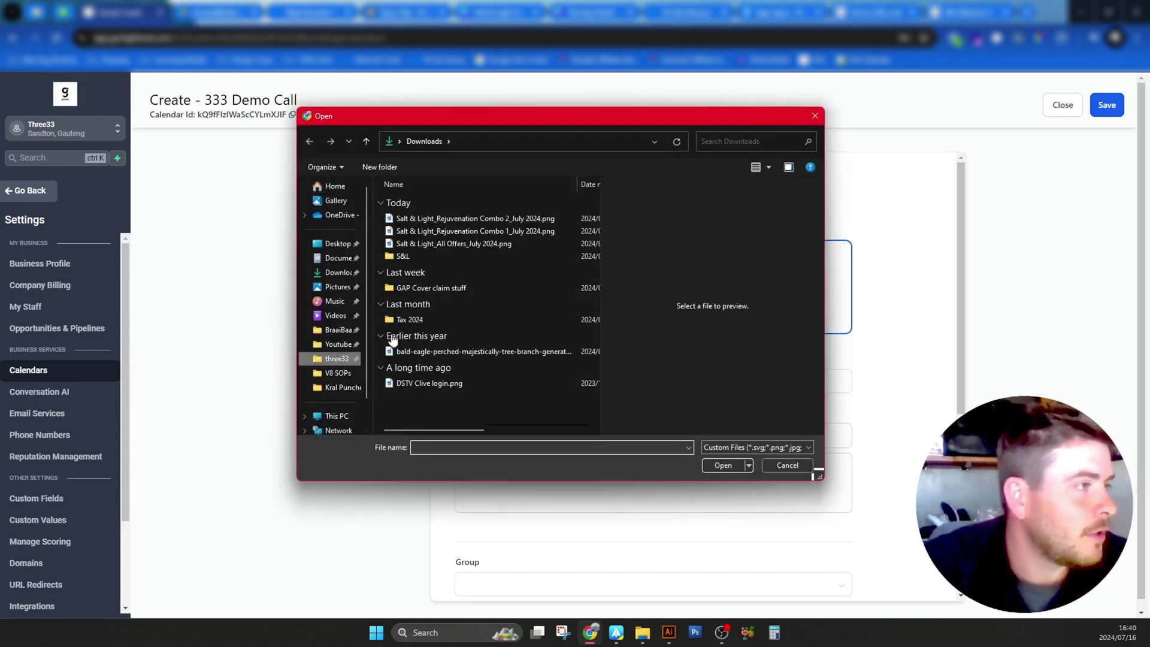
double_click(447, 307)
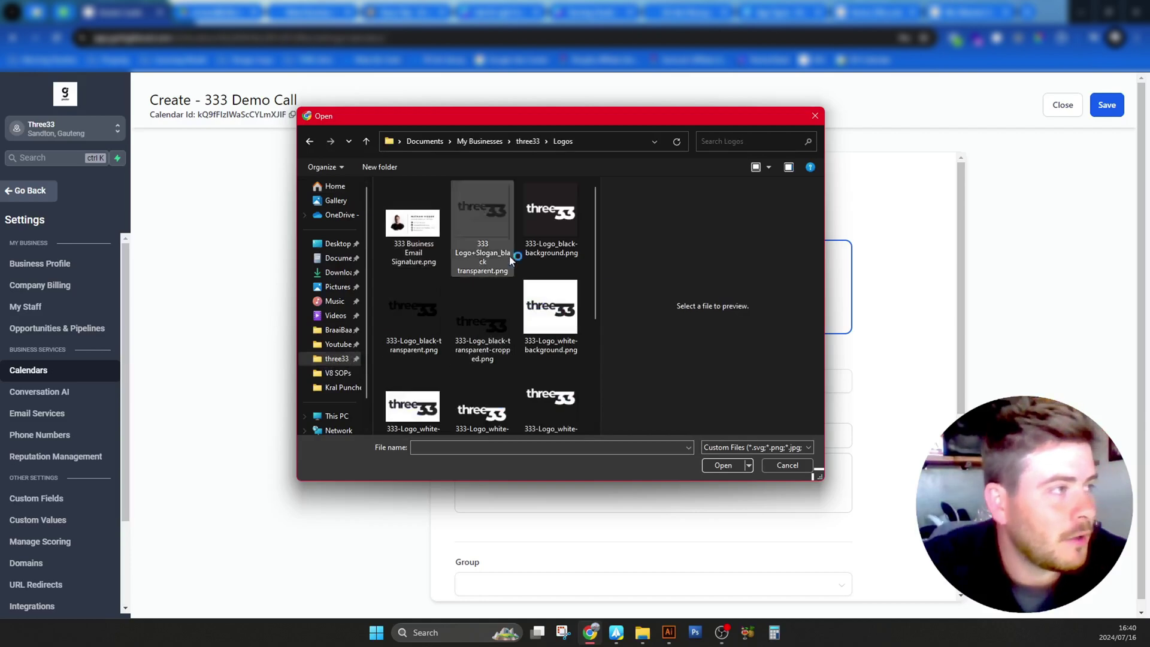
click(485, 317)
click(723, 470)
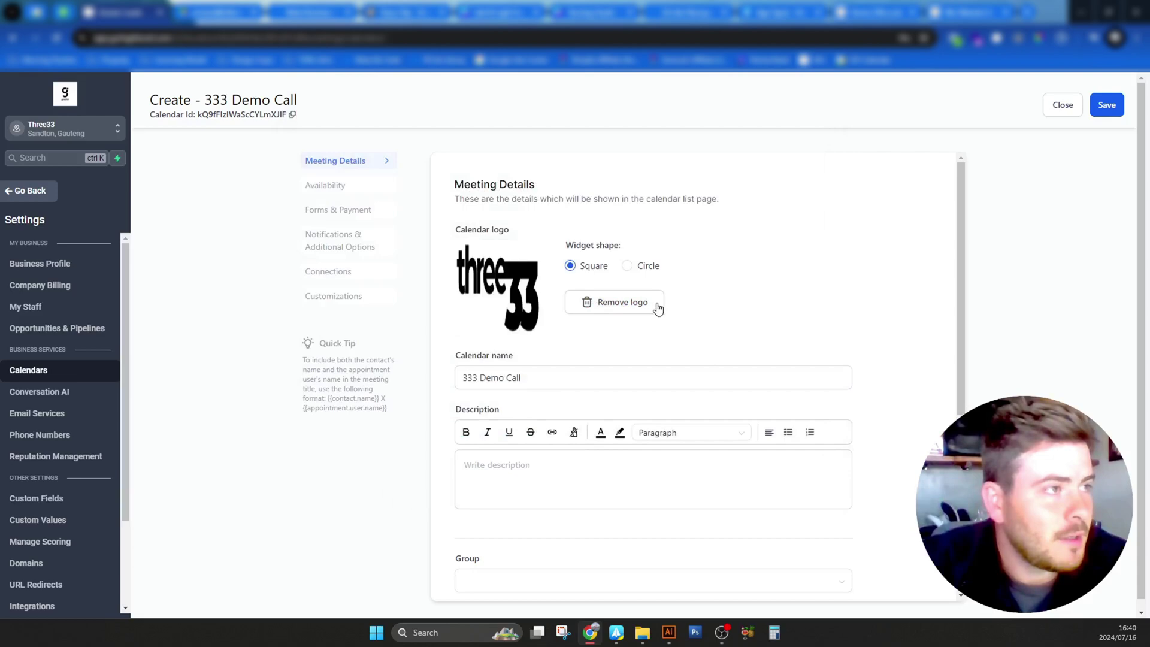
click(627, 266)
click(605, 304)
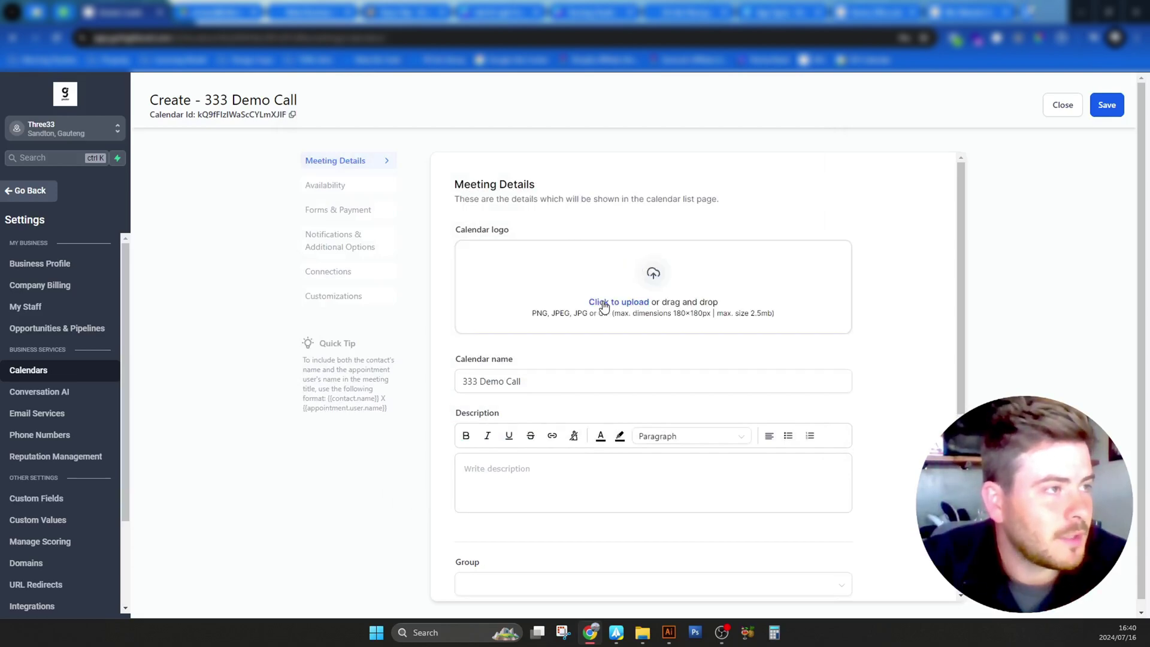
click(583, 317)
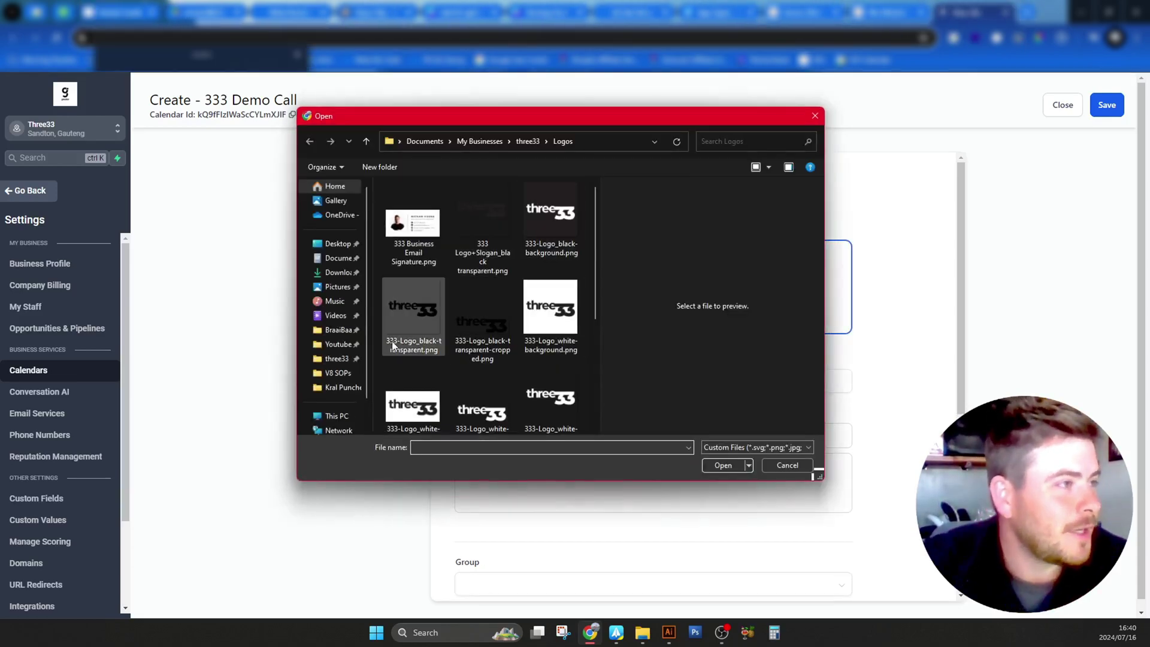
key(Escape)
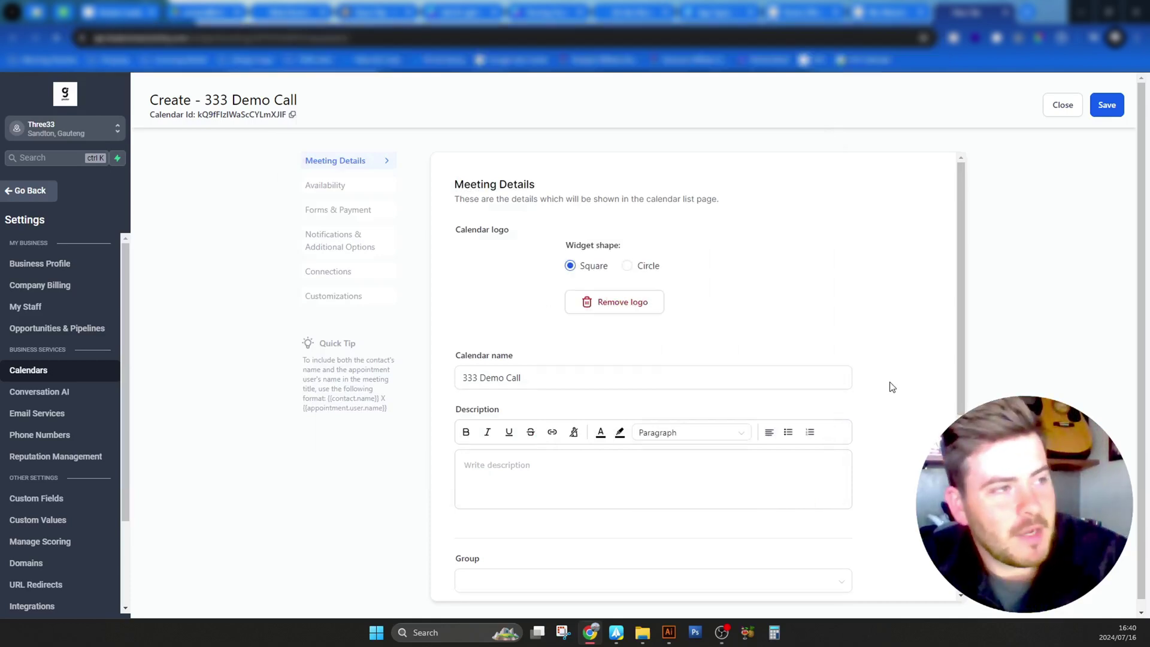
Focus the empty description, then open a new browser tab with clipboard history.
scroll(900, 375, down, 3)
scroll(900, 366, down, 1)
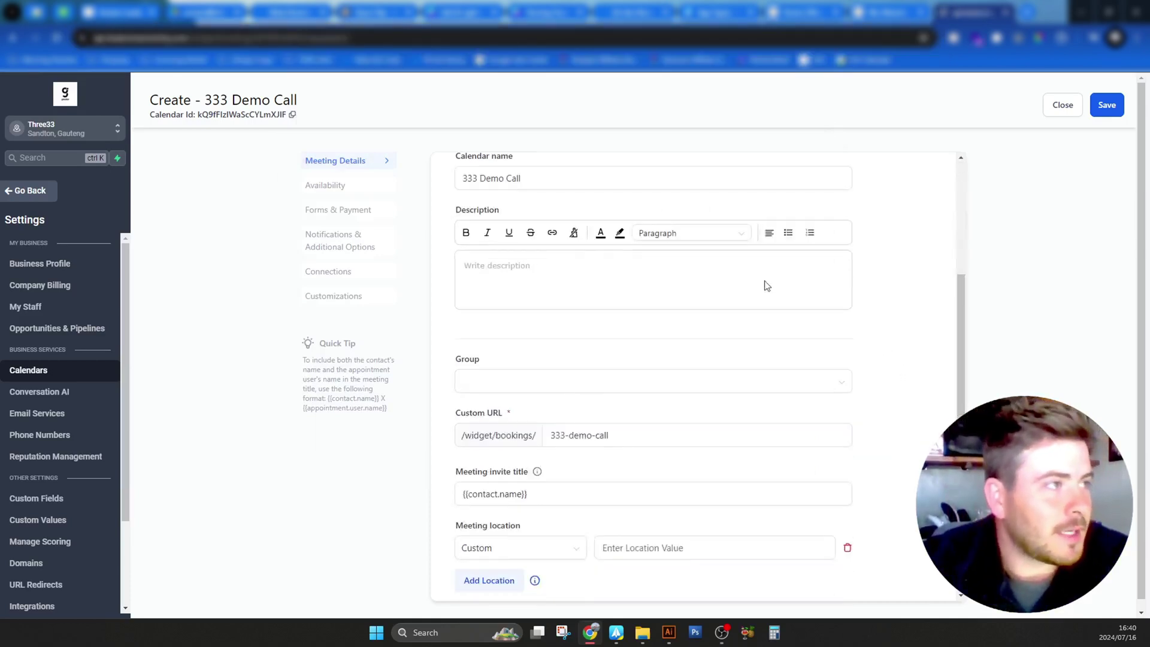
click(542, 178)
key(ctrl+a)
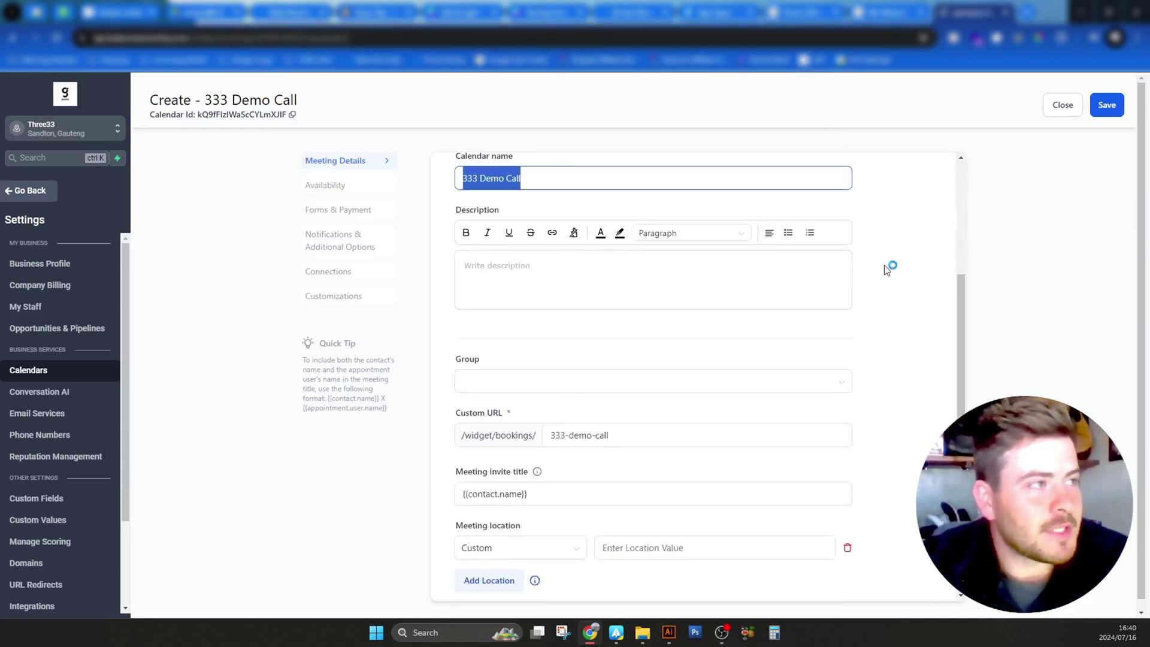
click(529, 267)
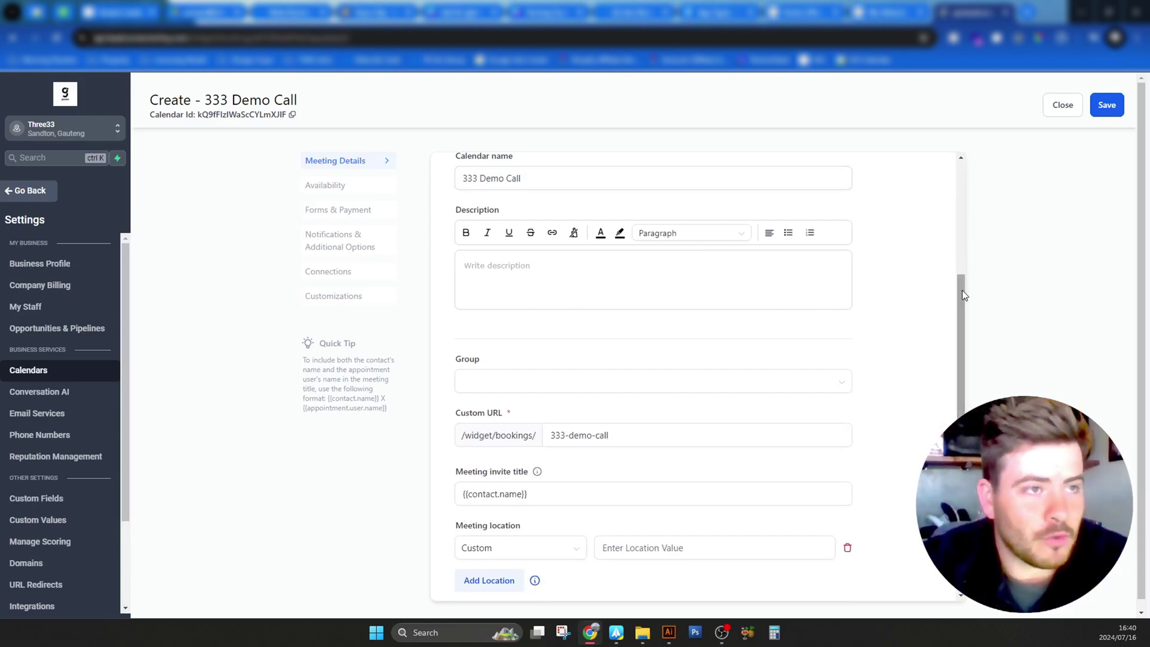
drag(962, 290, 958, 269)
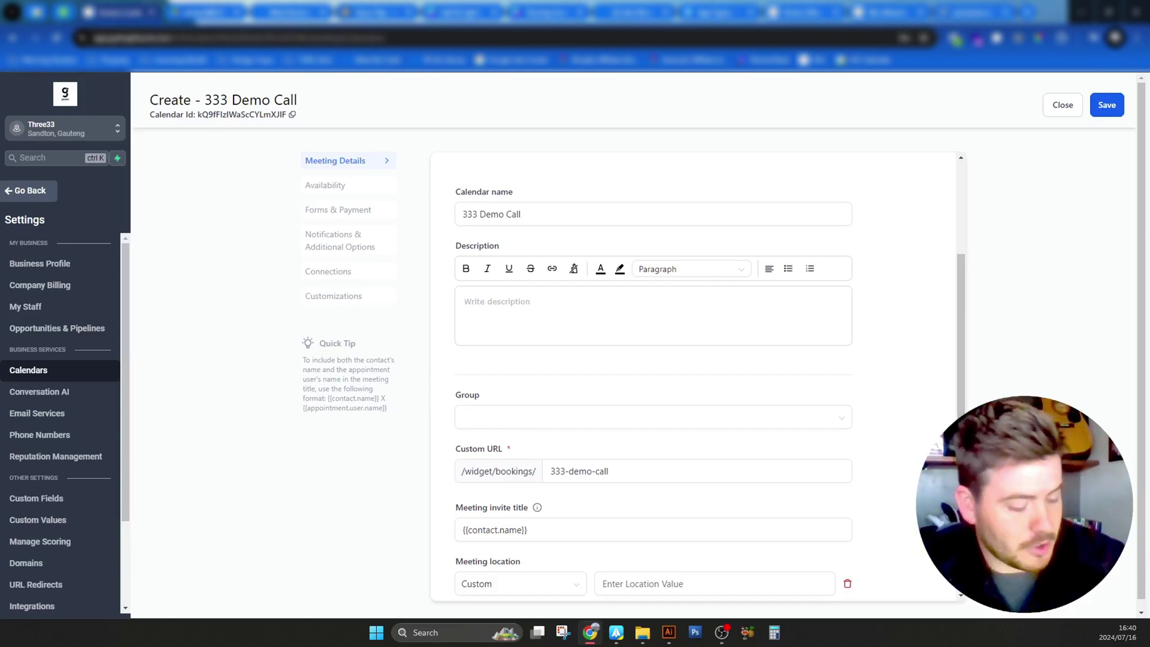
key(ctrl+t)
key(super+v)
Copy the 'To INCREASE our chances of SUCCESS' paragraph from the 333 Intro Call page into Description.
click(187, 198)
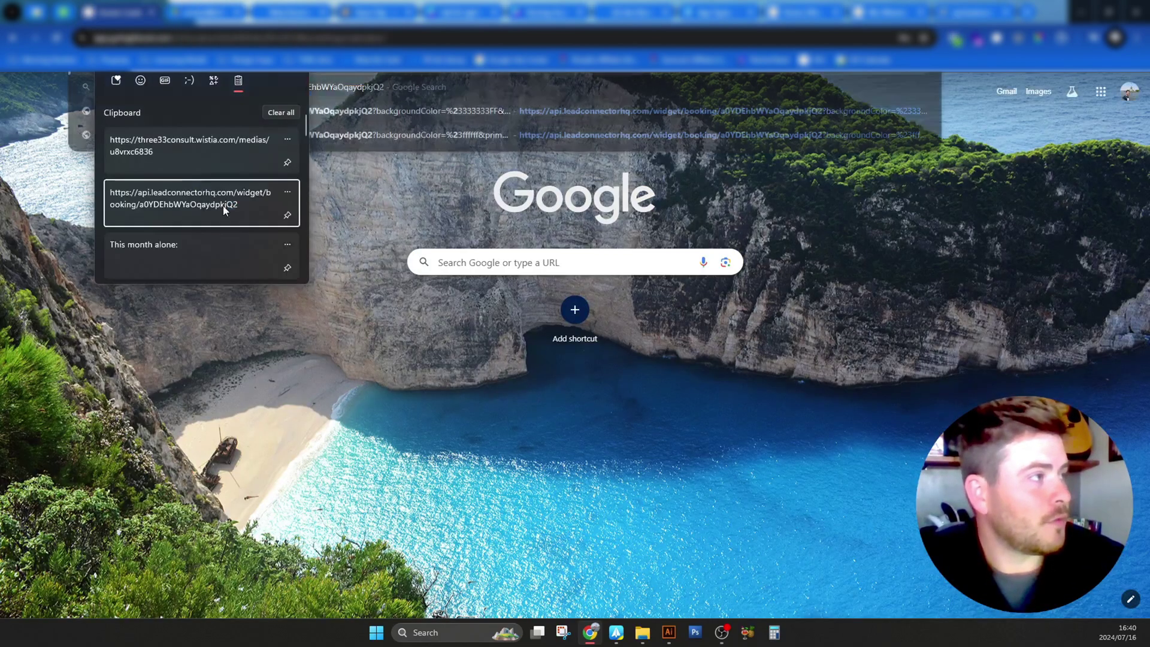
key(Return)
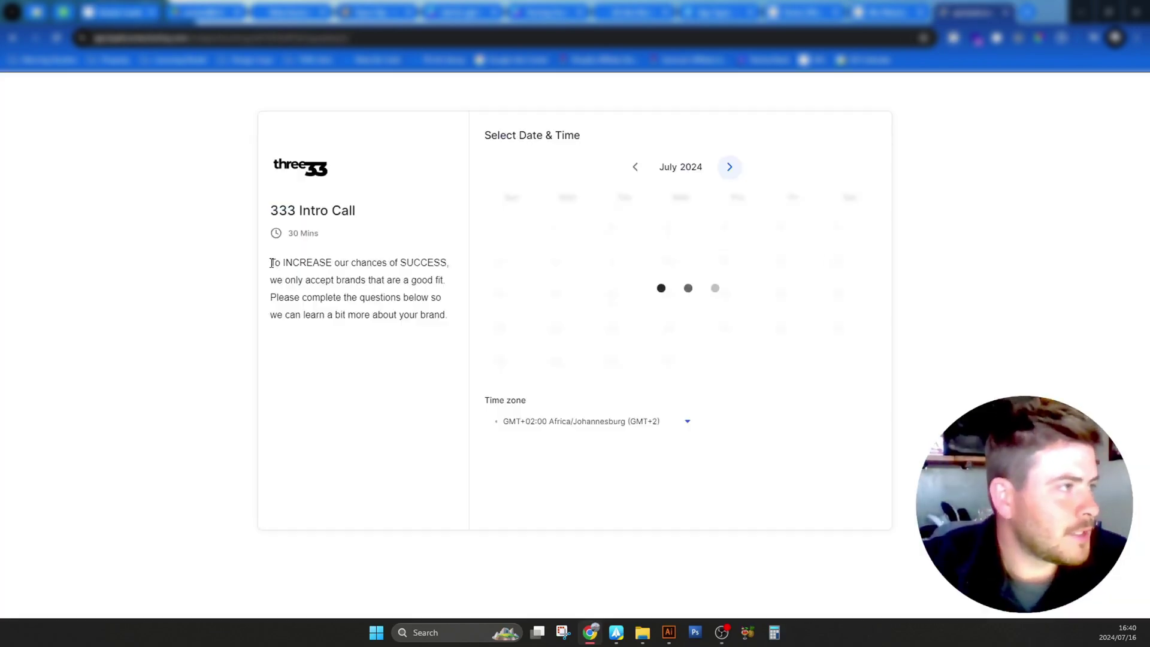
drag(271, 263, 445, 348)
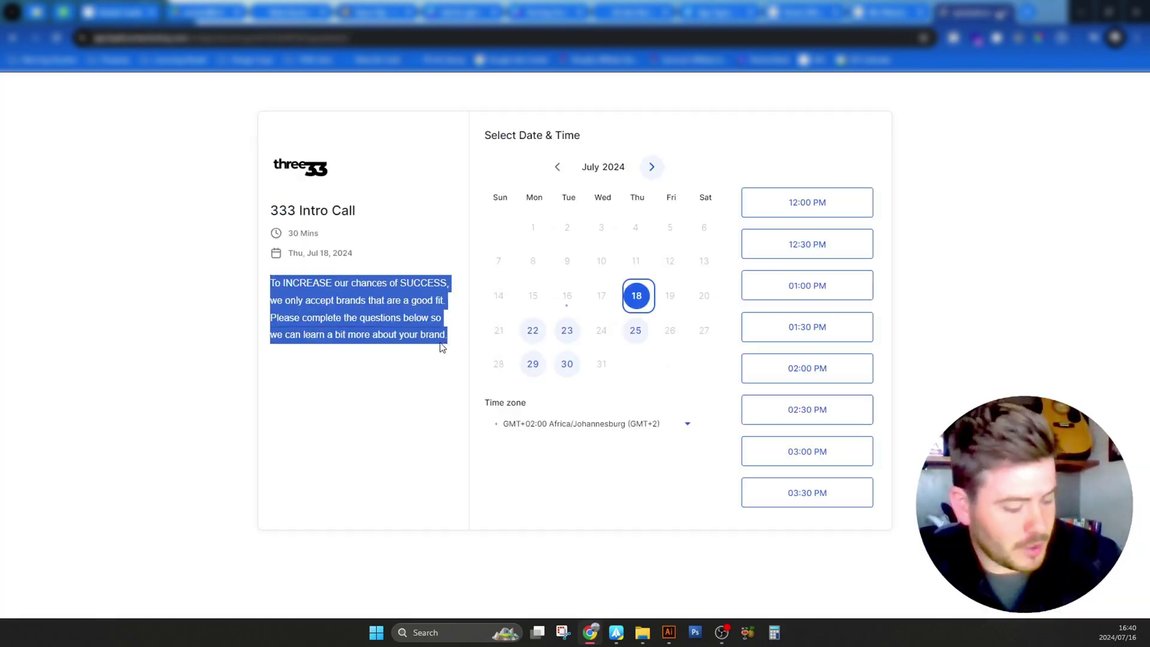
click(440, 331)
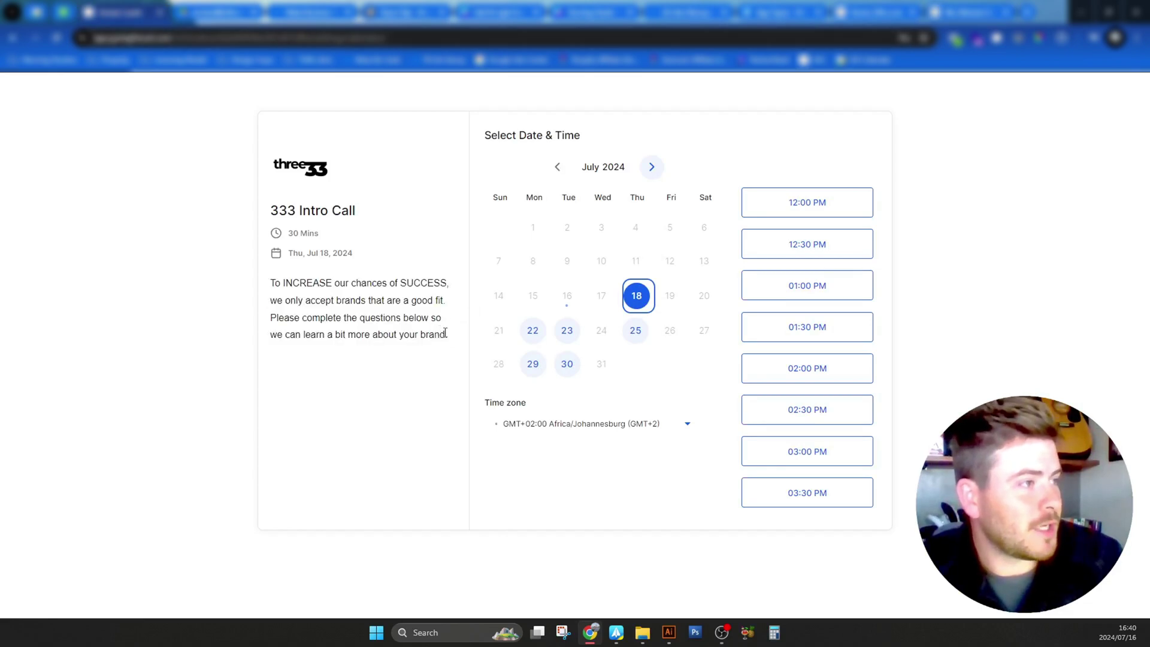
drag(447, 333, 221, 278)
key(ctrl+c)
click(363, 379)
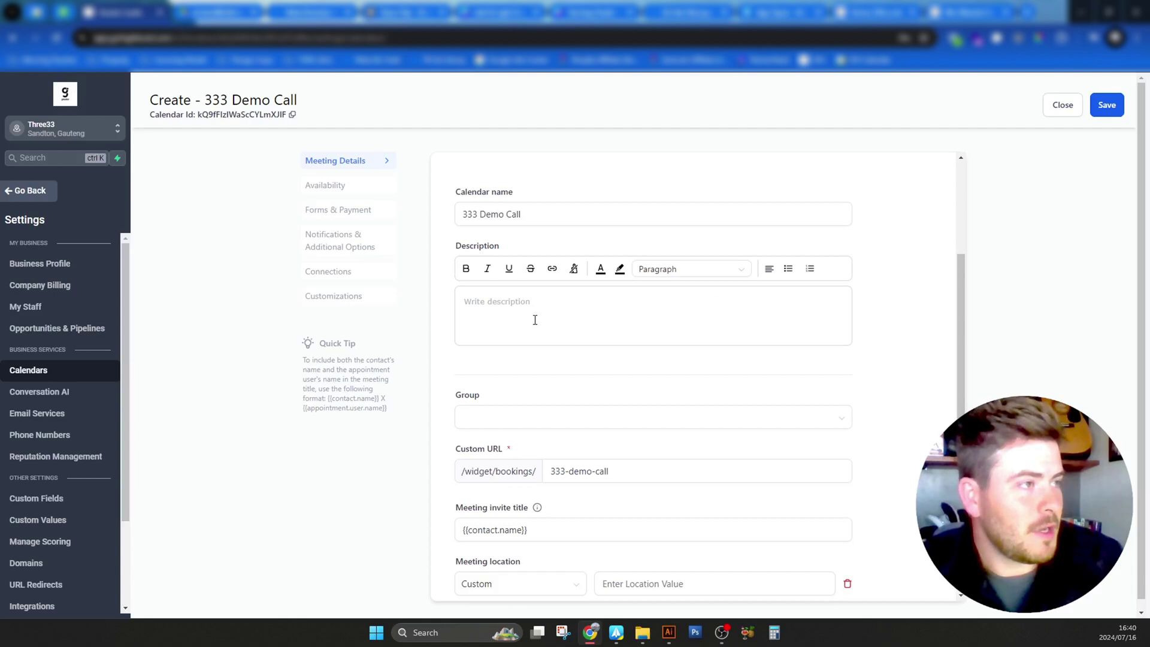
key(ctrl+v)
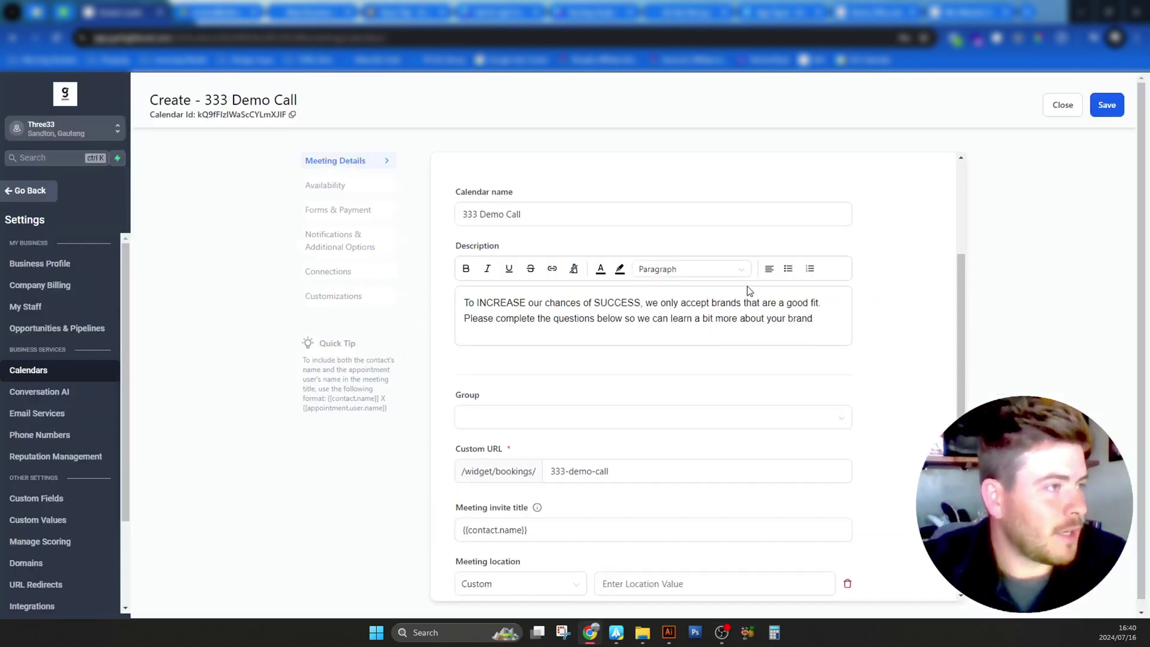
Keep the 333-demo-call URL and Custom location, and switch the event colour to orange.
scroll(925, 325, down, 3)
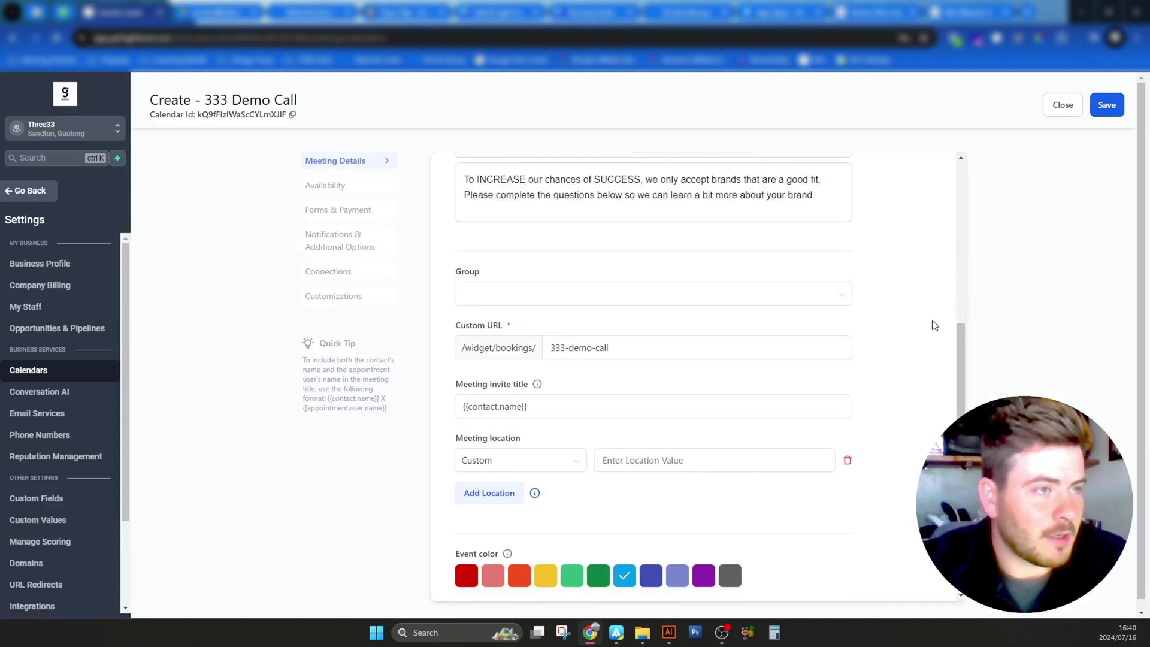
drag(616, 328, 514, 313)
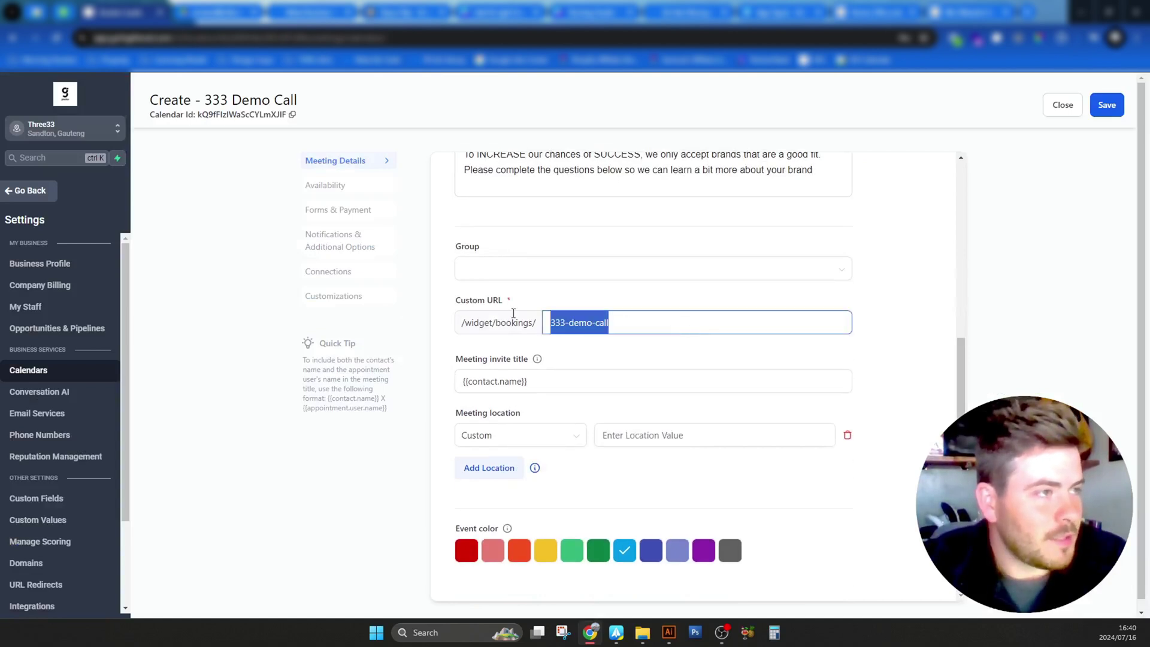
click(914, 392)
click(556, 446)
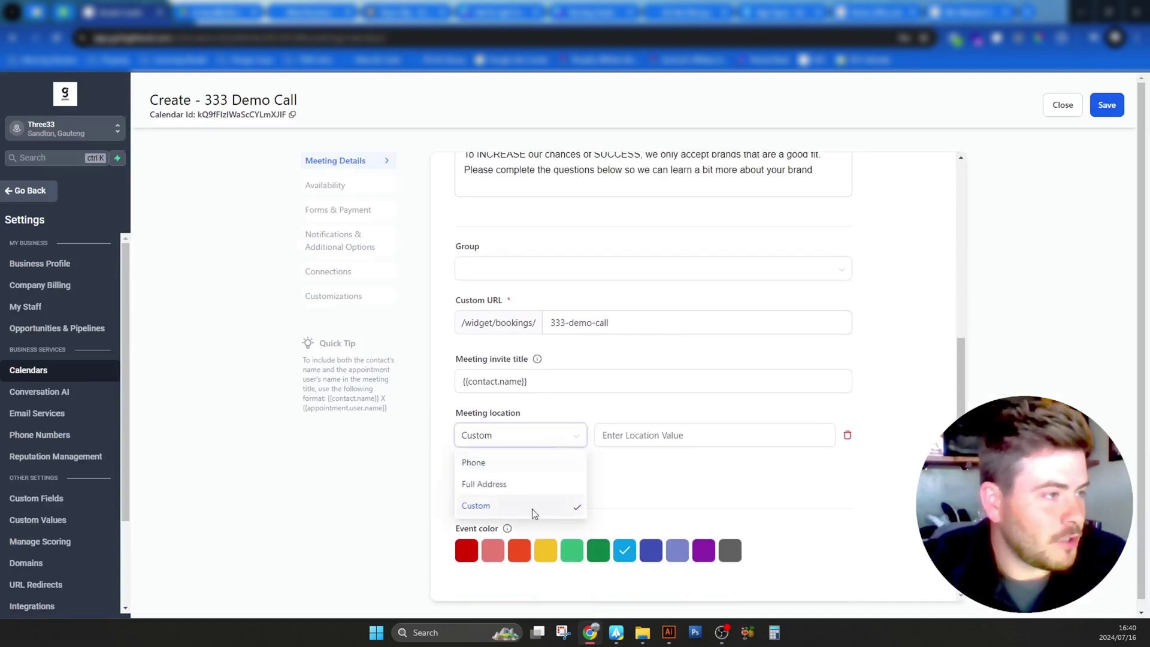
click(796, 454)
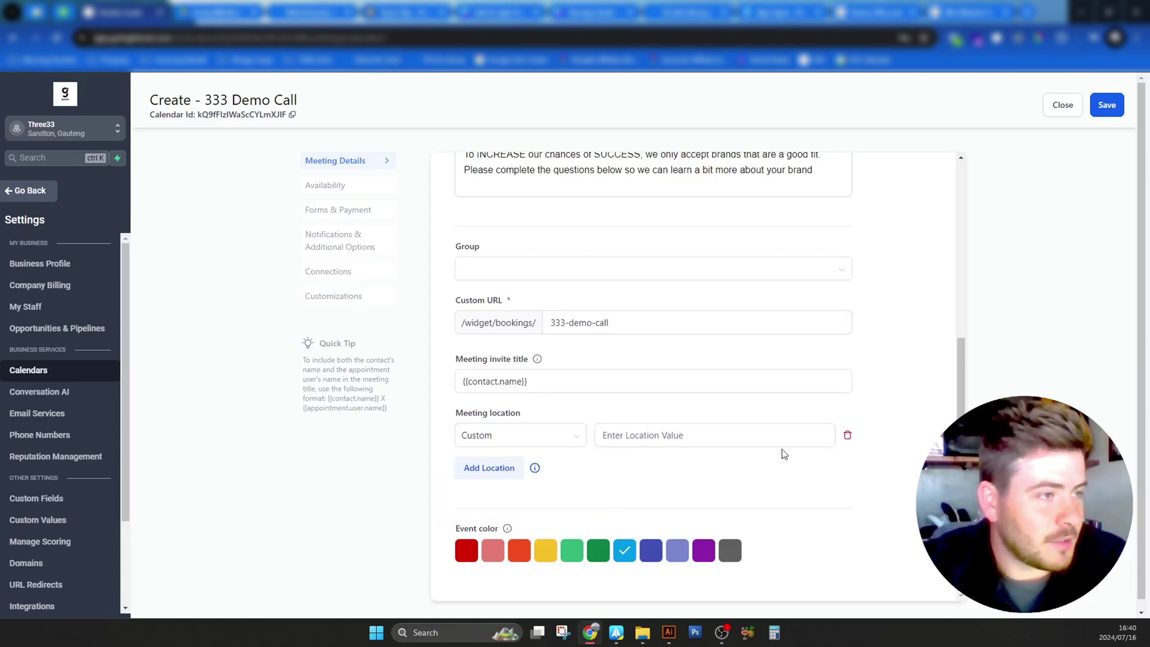
click(757, 443)
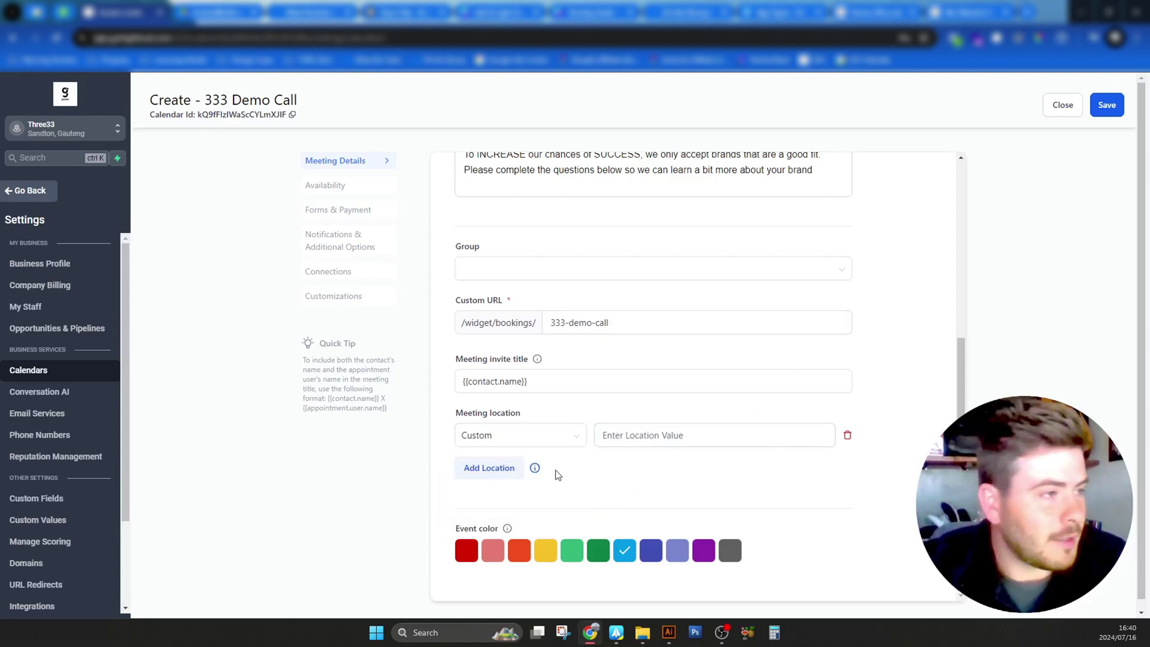
mouse_move(535, 468)
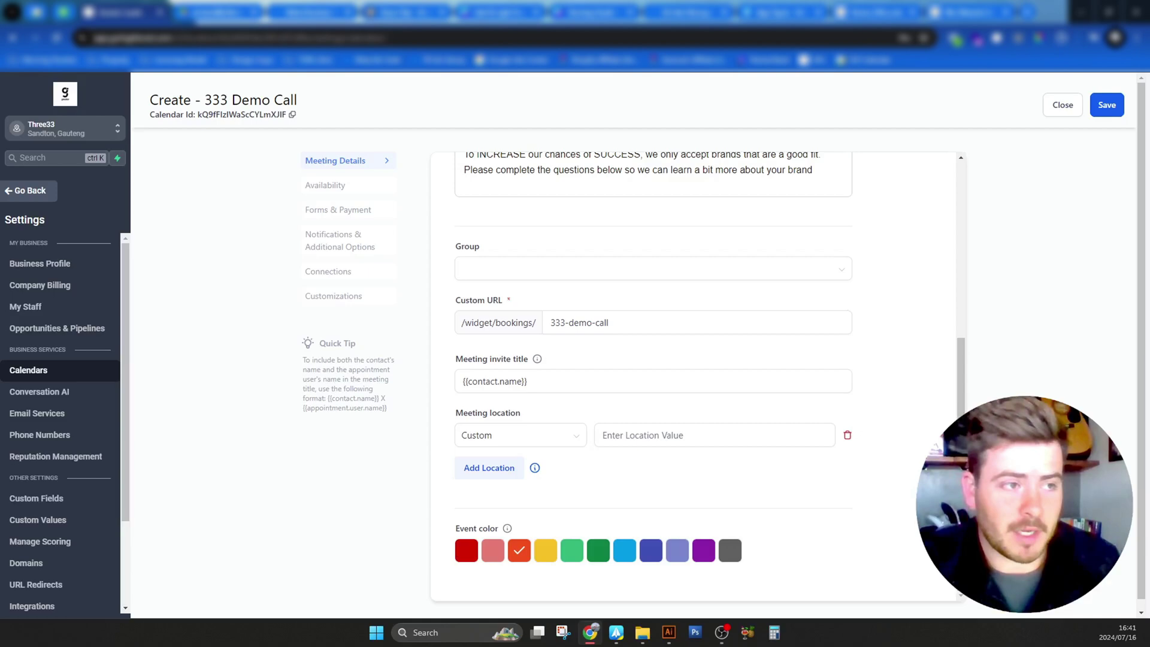
scroll(878, 279, up, 5)
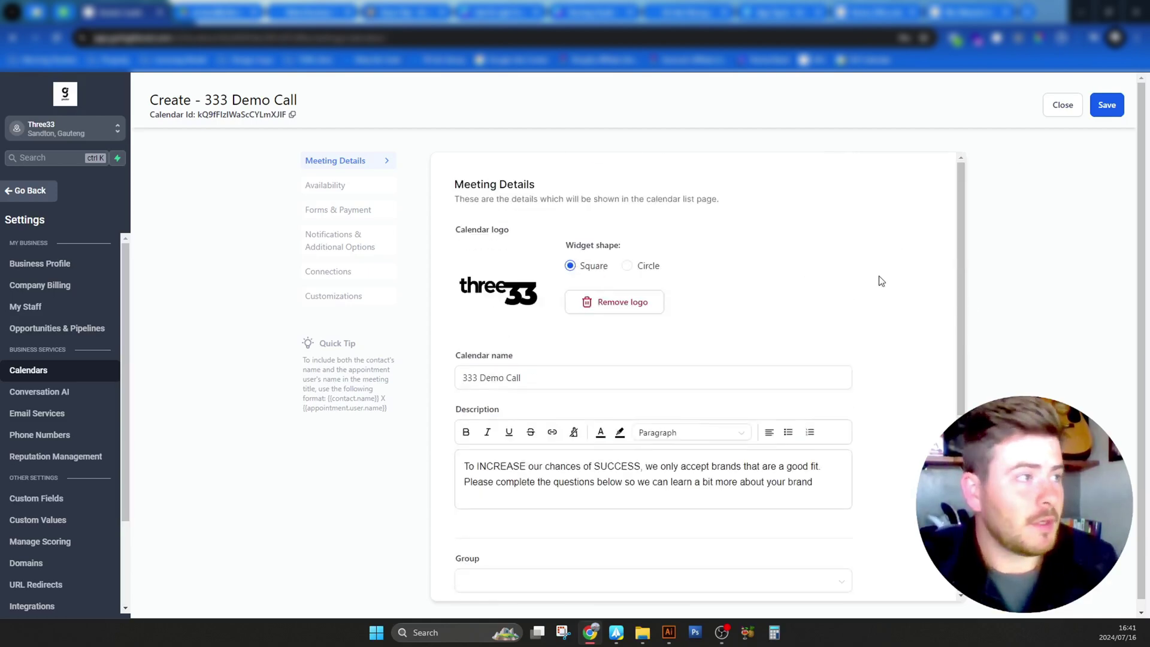
Save, confirm Mon–Fri 08:00 AM–05:00 PM availability with 30-minute meetings, and save again.
click(1101, 108)
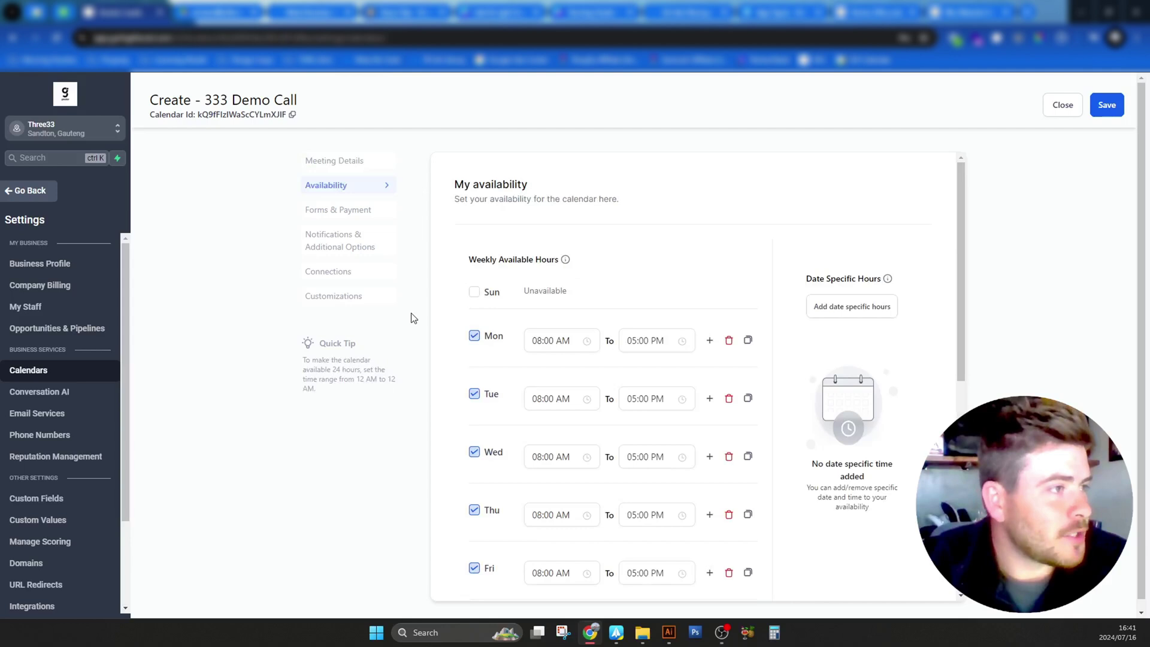
scroll(959, 288, down, 1)
drag(961, 306, 965, 496)
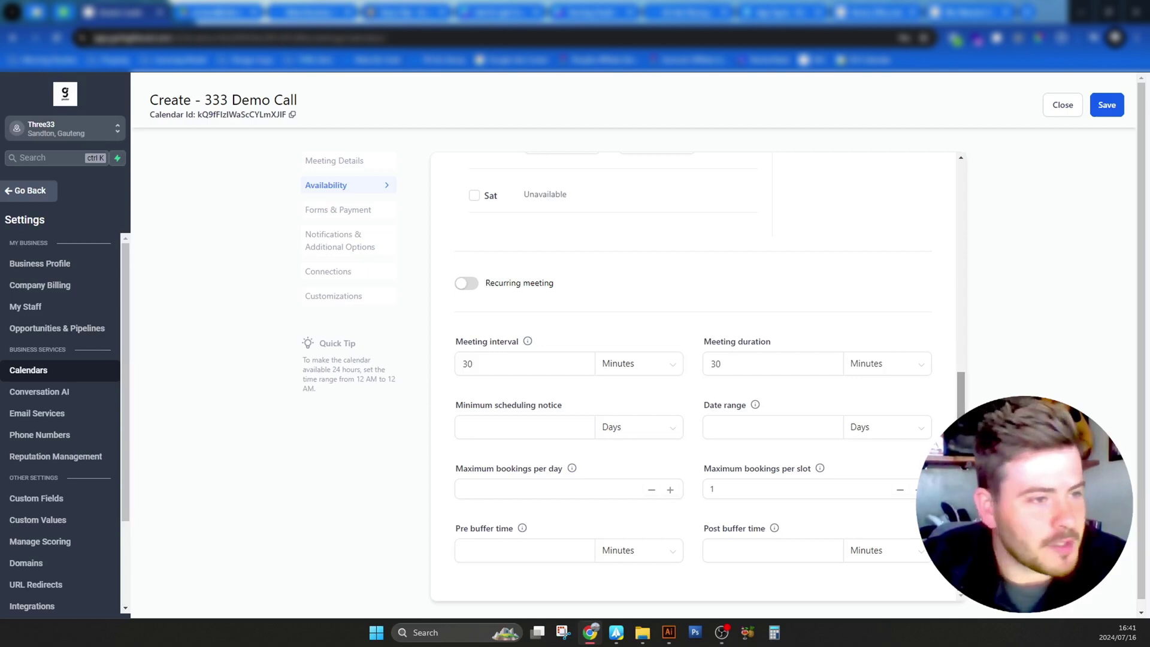
scroll(695, 378, up, 1)
scroll(565, 437, down, 1)
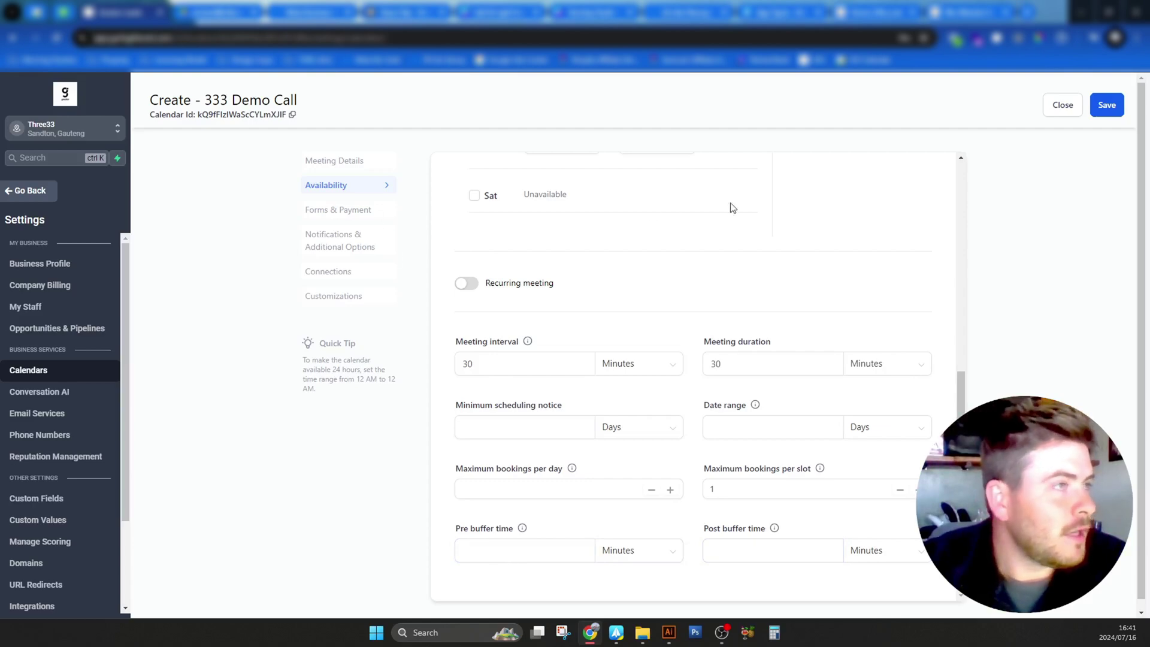
scroll(732, 205, up, 8)
mouse_move(888, 279)
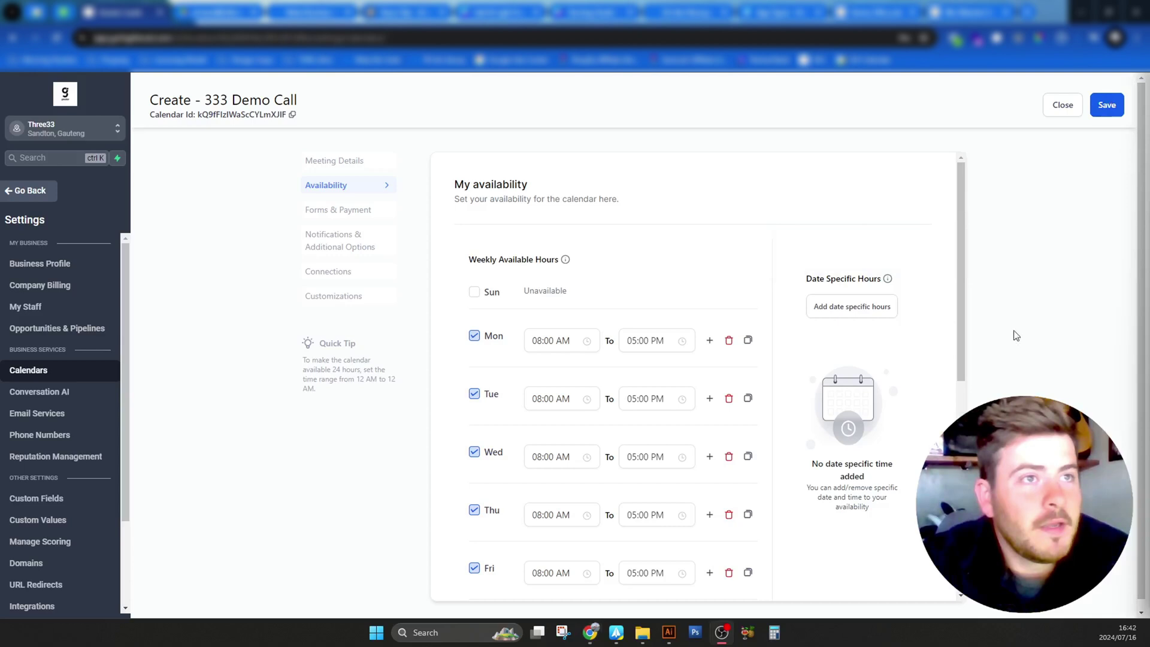
click(1113, 107)
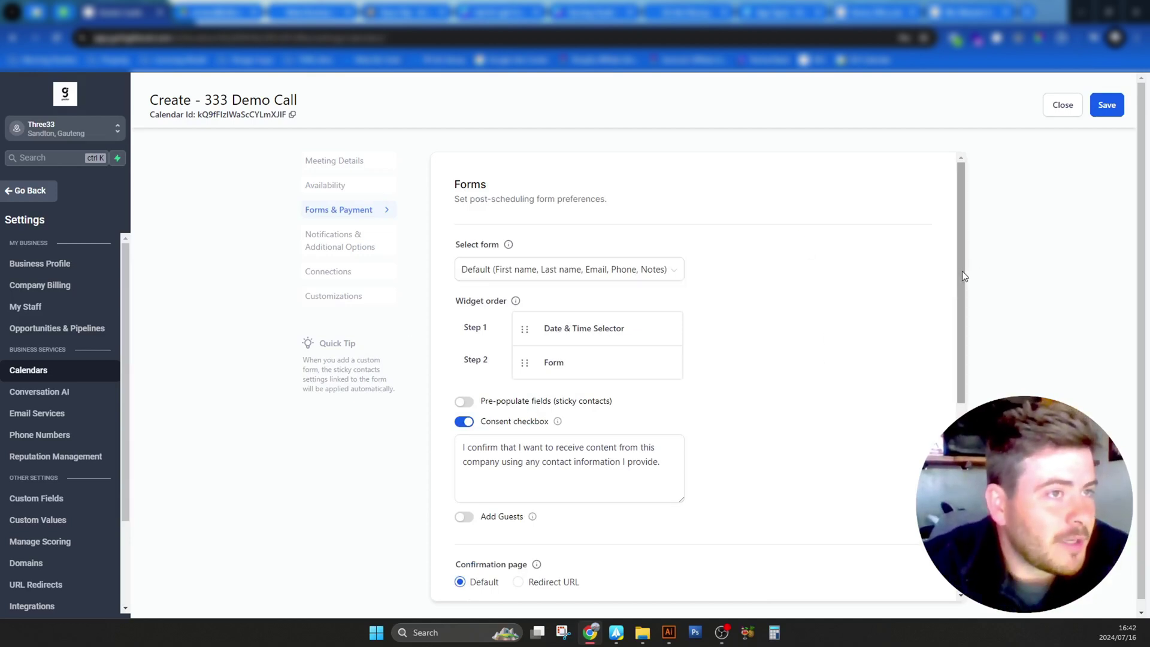
Review the available booking forms, keep the Default form, and head to the Sites Funnels page.
drag(963, 276, 961, 290)
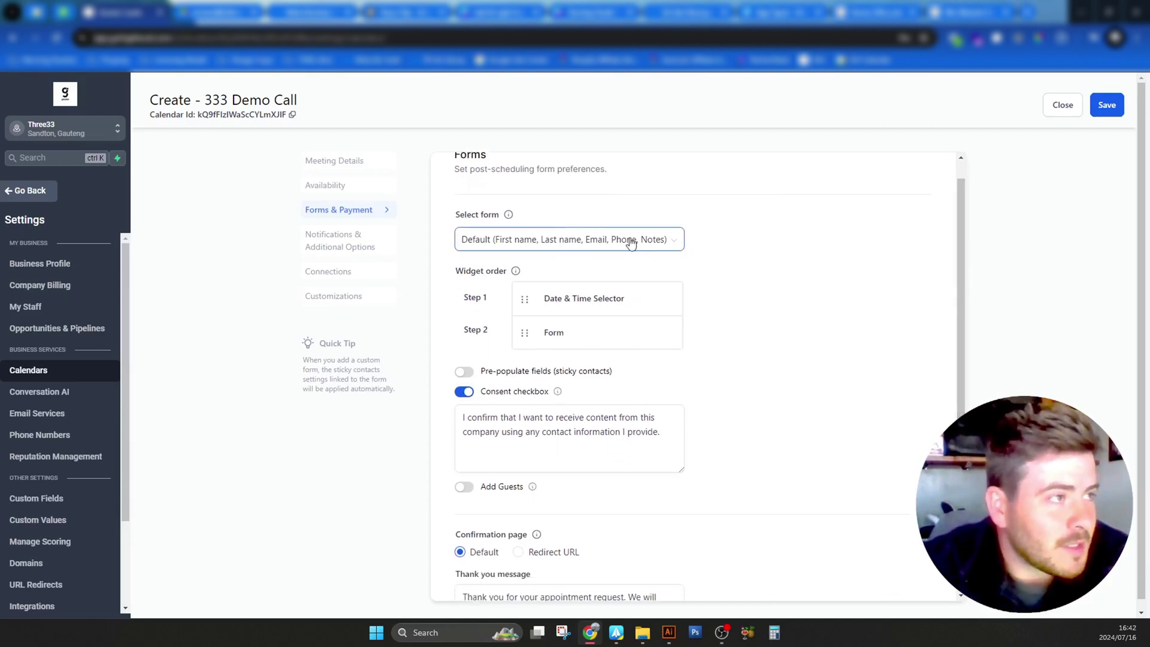
click(630, 241)
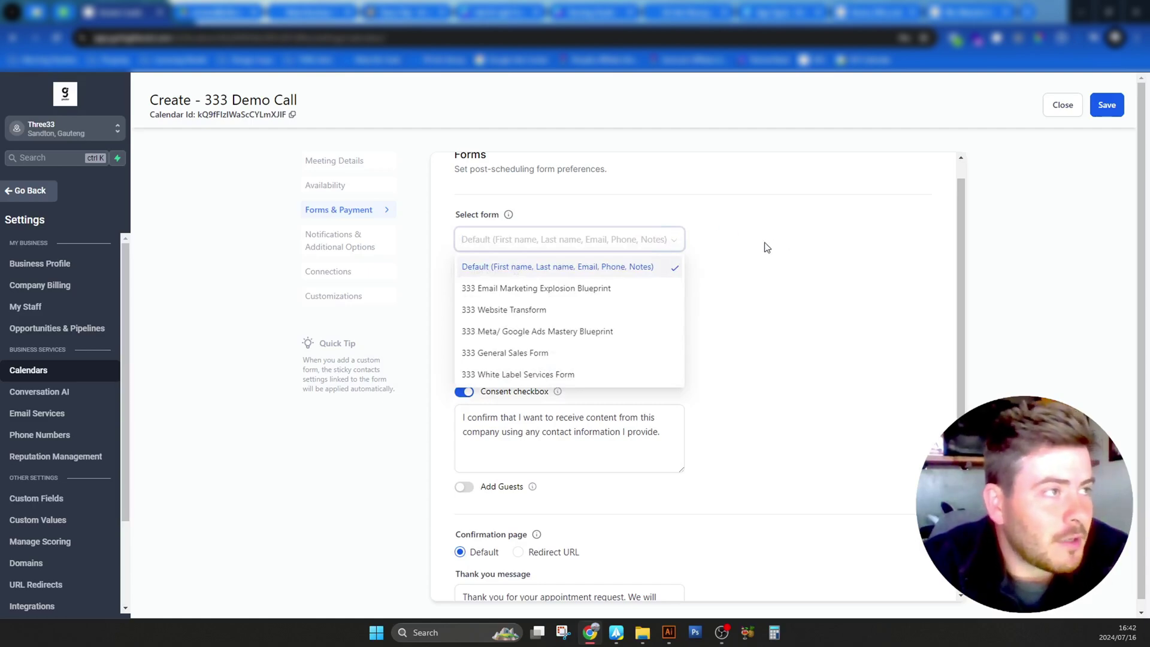
scroll(731, 245, up, 1)
click(825, 263)
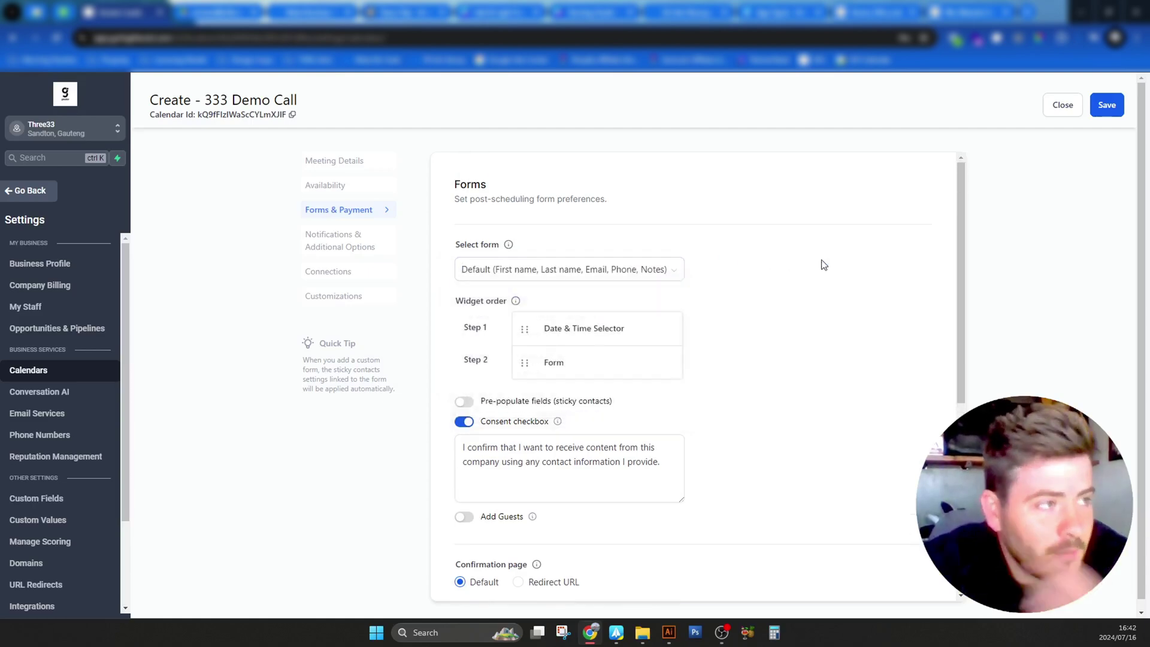
scroll(770, 307, down, 5)
scroll(770, 316, up, 3)
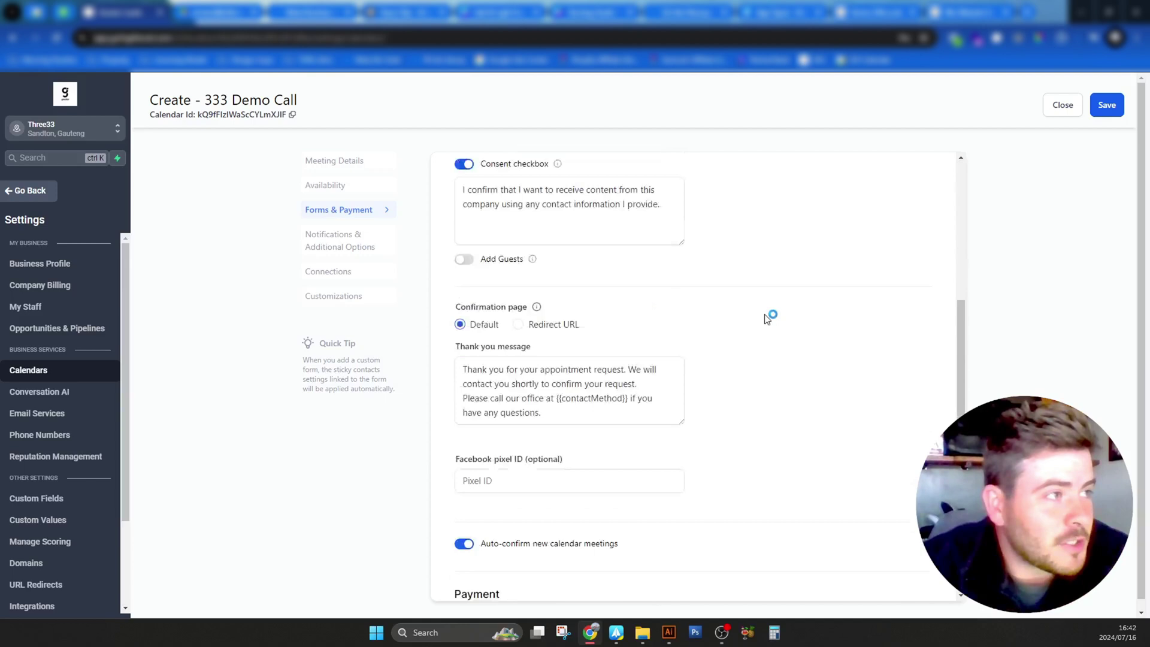
scroll(761, 329, down, 3)
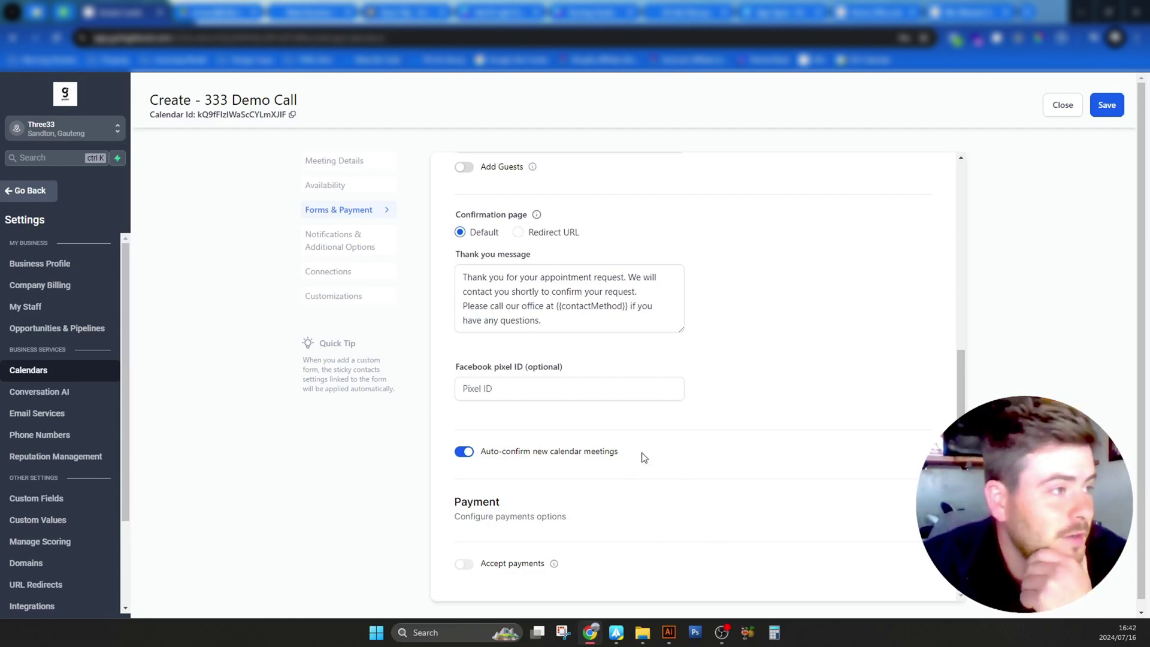
scroll(724, 412, up, 6)
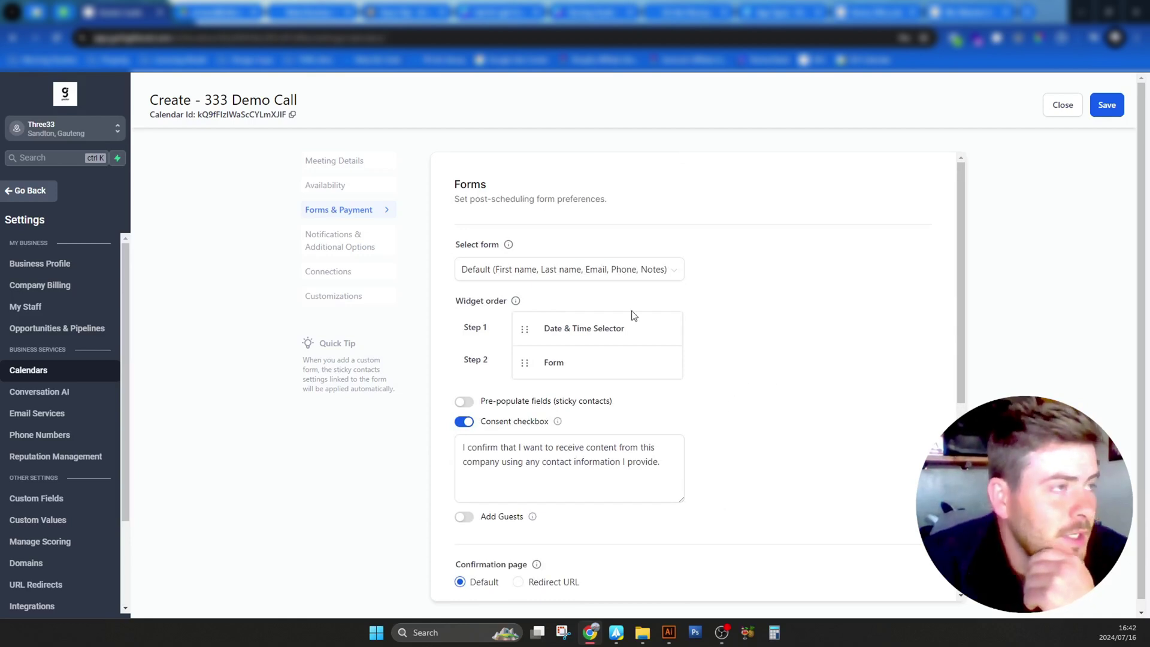
drag(454, 186, 677, 218)
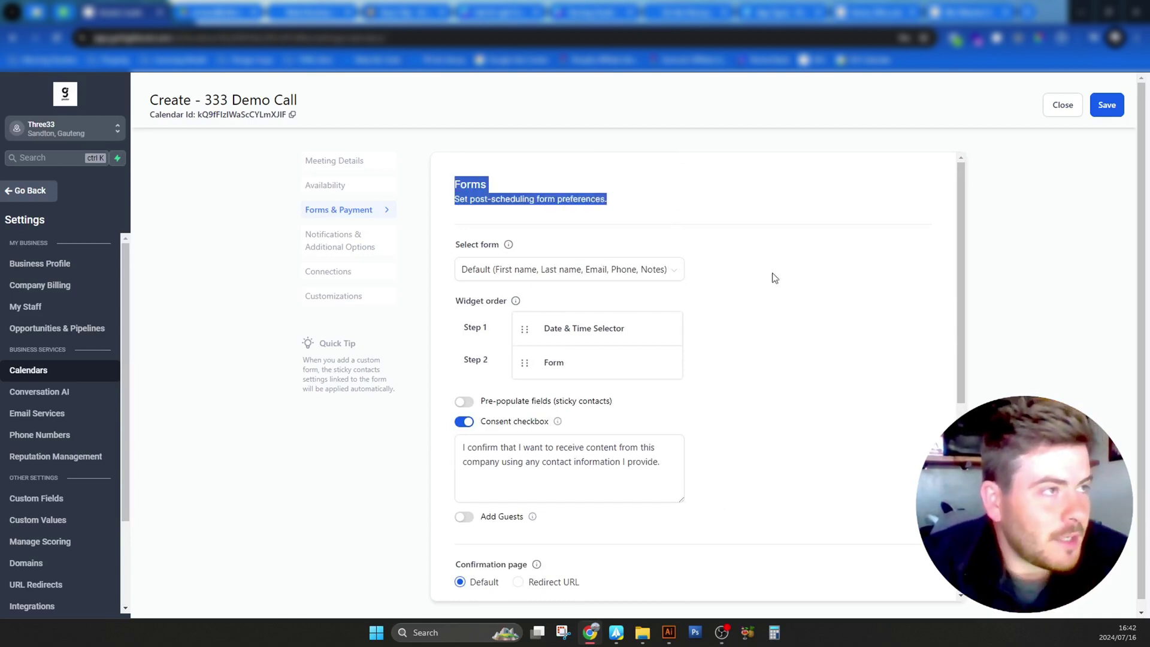
click(642, 267)
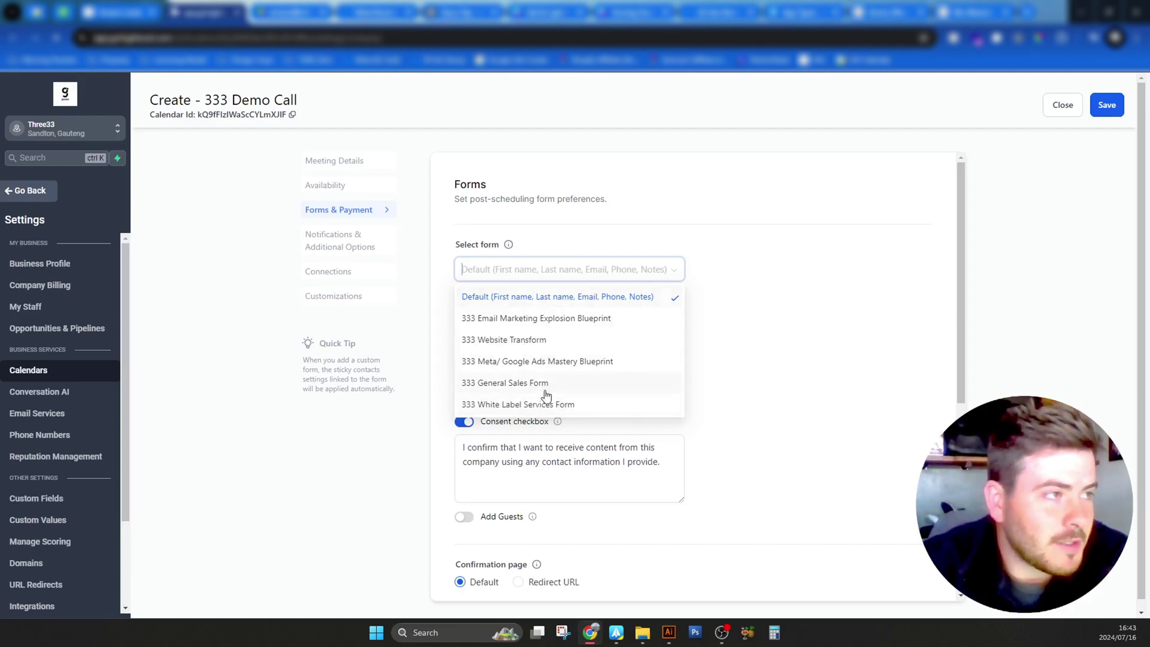
click(23, 207)
click(27, 191)
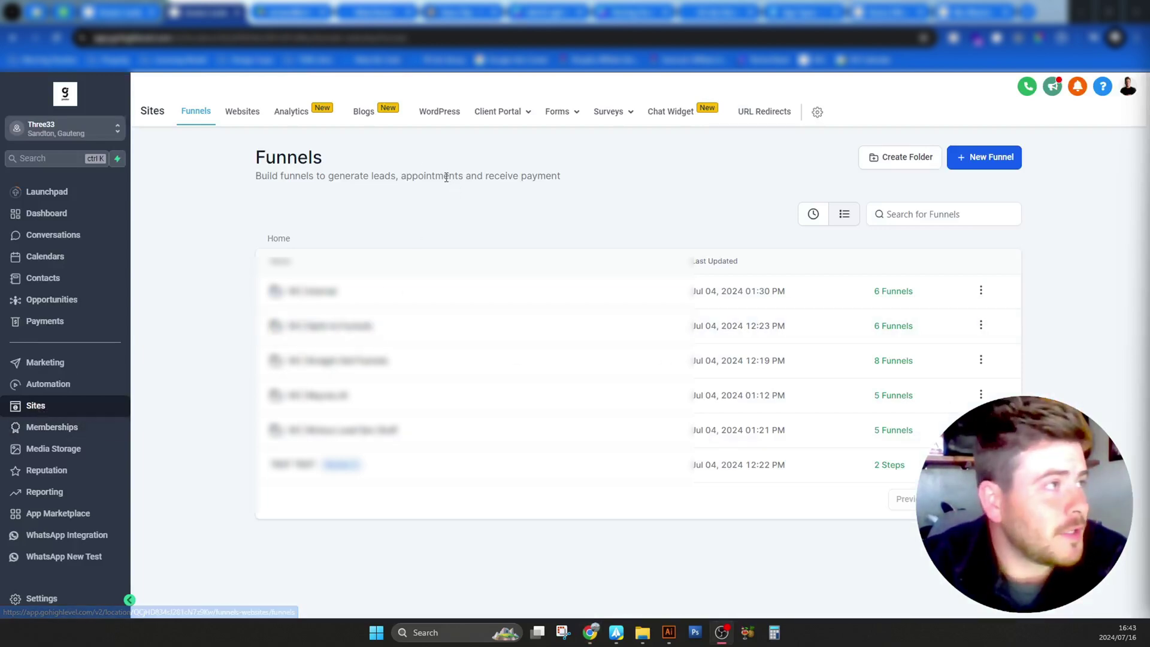
Open the Forms builder list and bring up the second form's action menu.
mouse_move(641, 139)
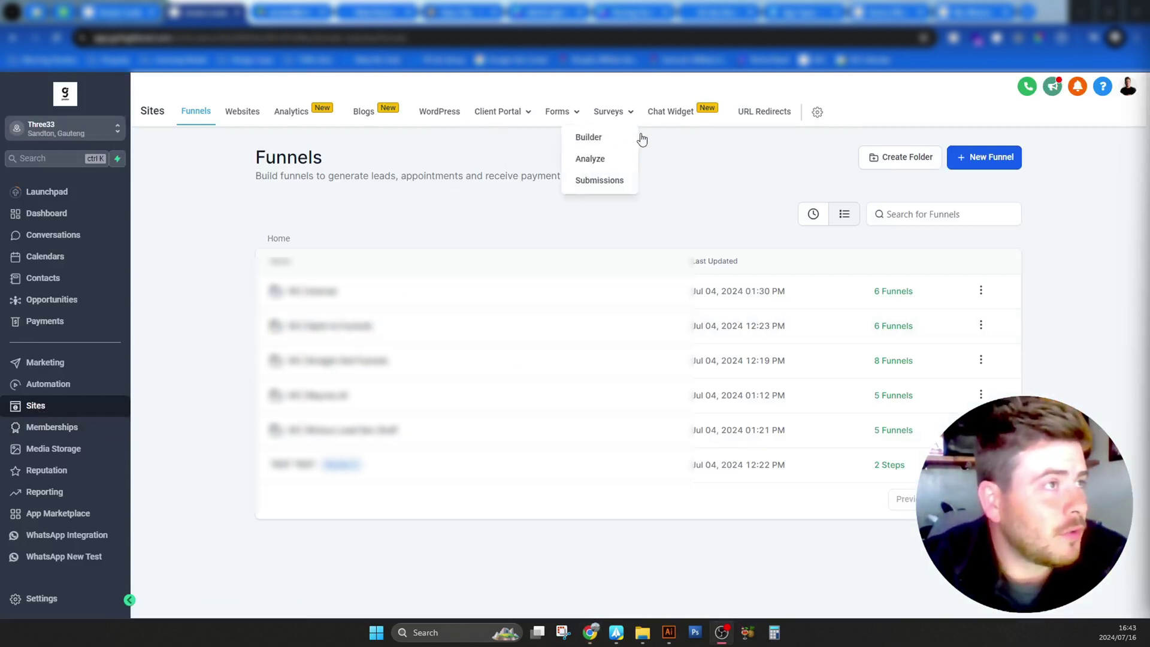
click(551, 113)
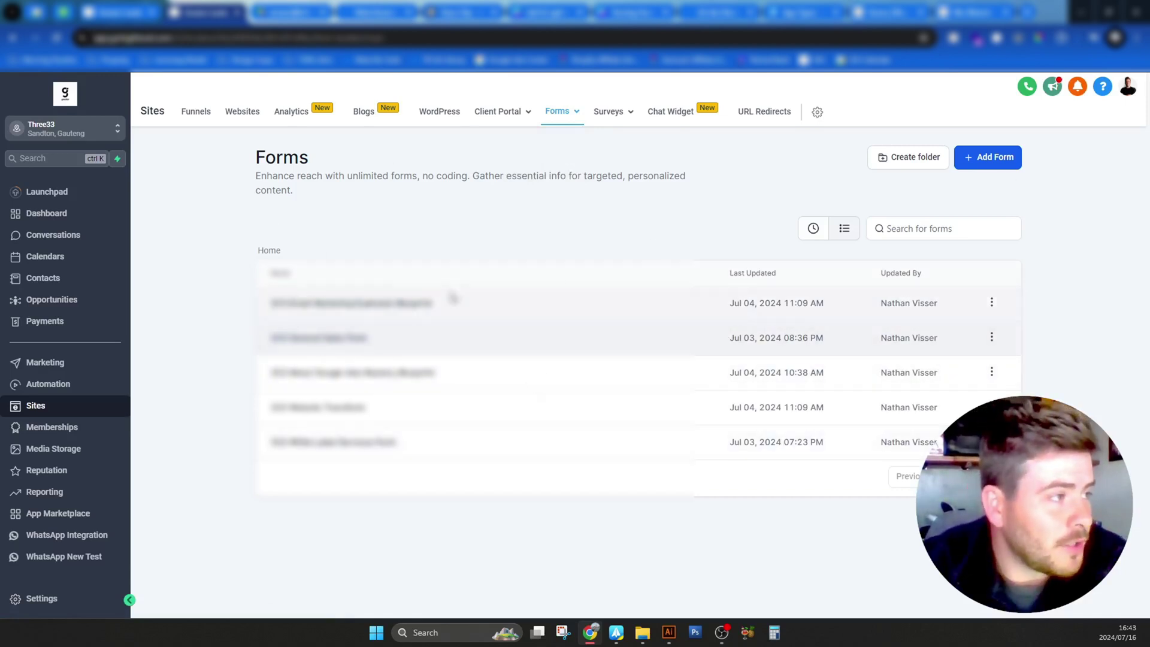
click(992, 336)
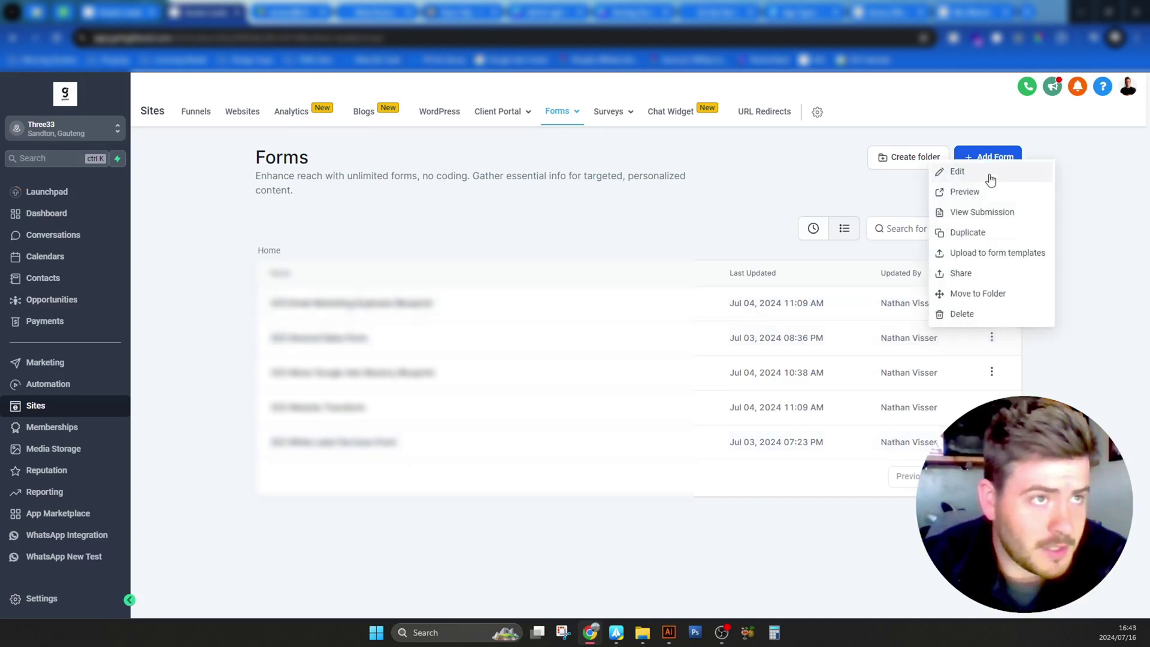
Duplicate the second form, renaming the copy to '333 Demo Call Form'.
click(985, 234)
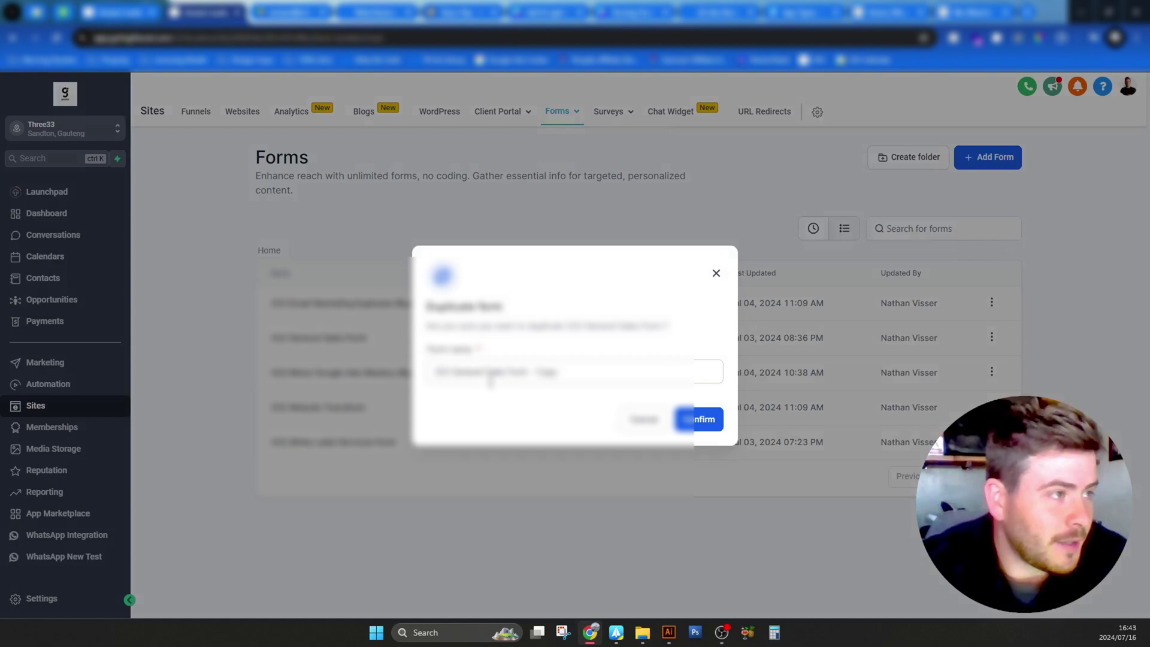
click(492, 377)
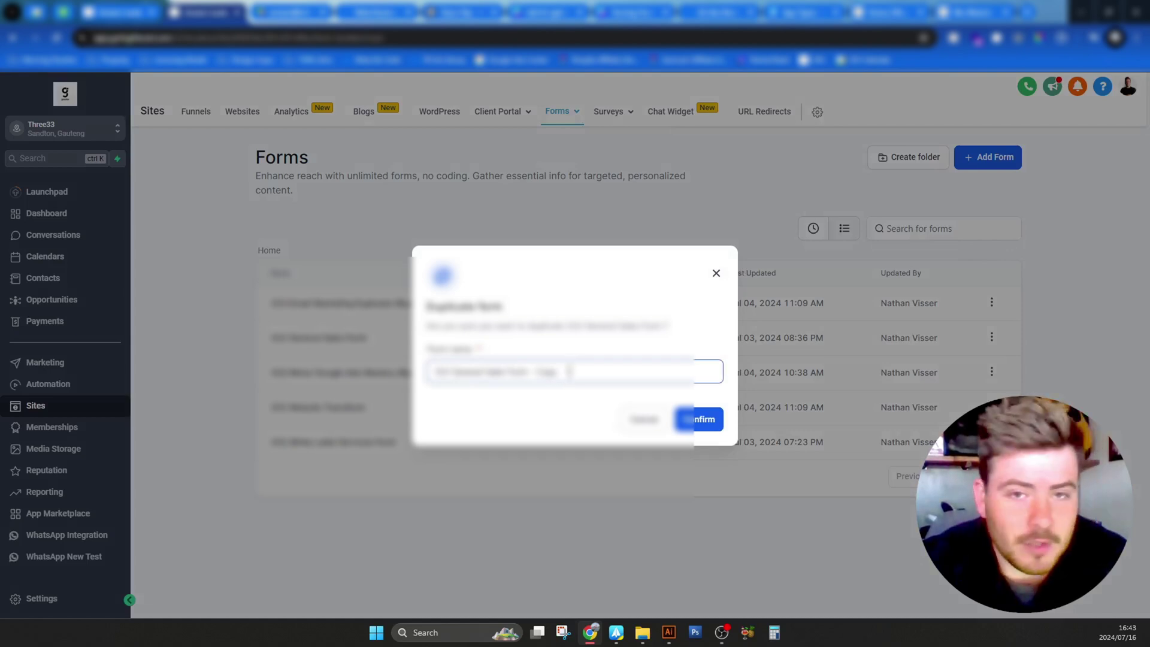
drag(458, 371, 557, 372)
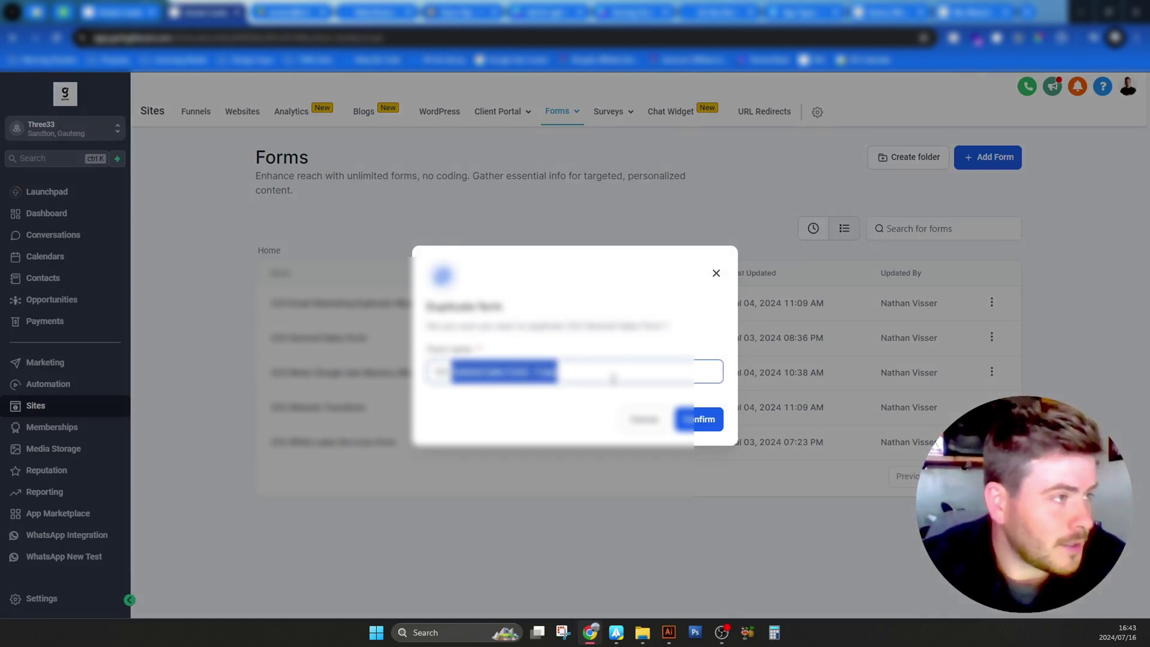
text(White Label Form - Copy)
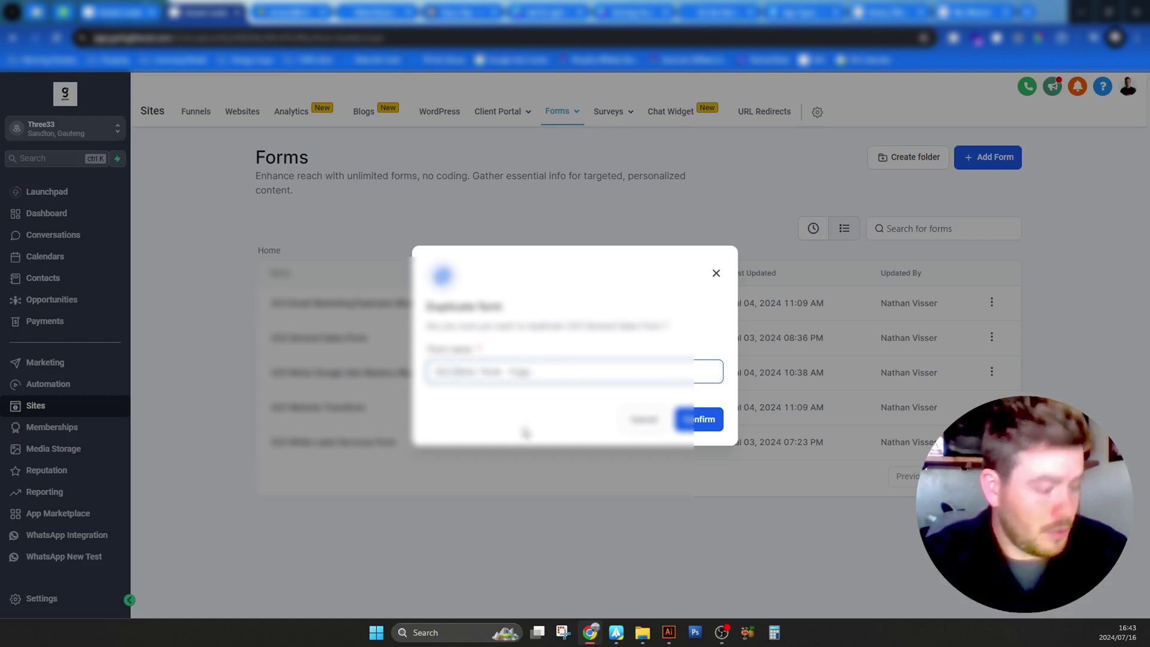
text(Form)
key(BackSpace)
key(BackSpace)
key(BackSpace)
key(BackSpace)
key(BackSpace)
key(BackSpace)
key(BackSpace)
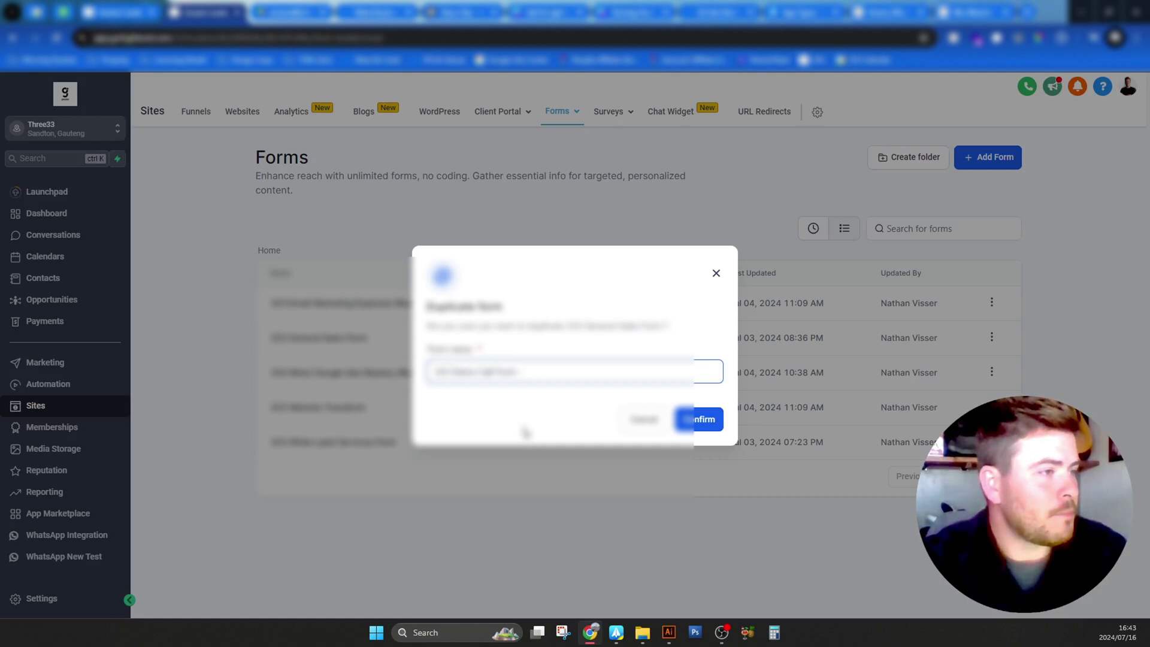
click(689, 419)
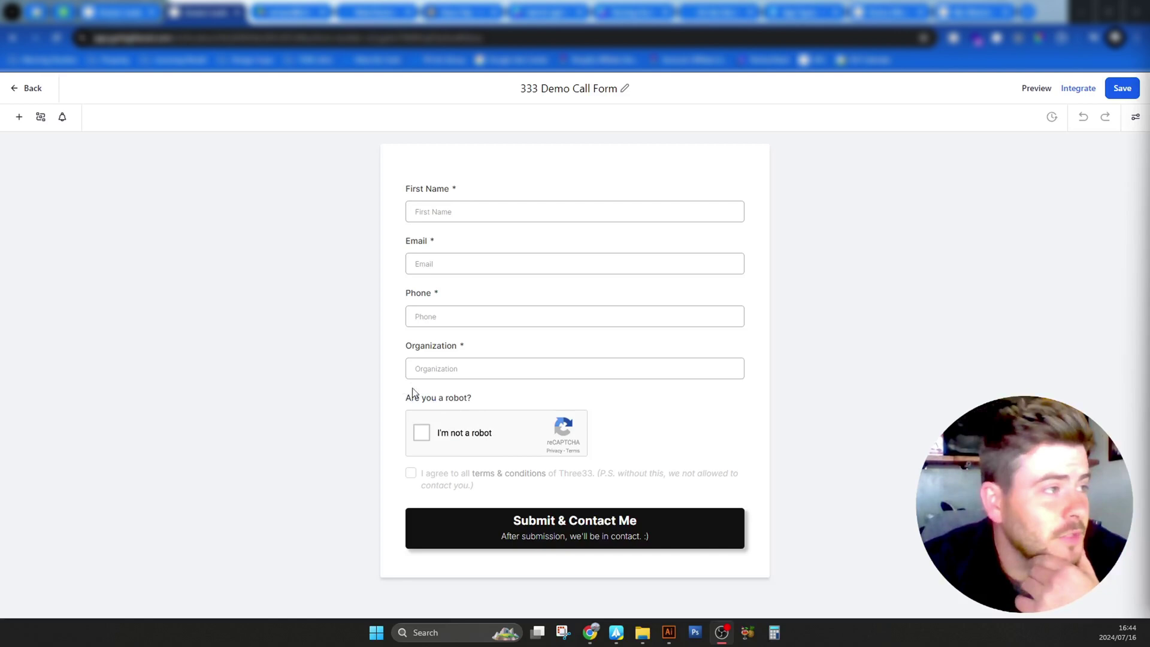
Delete the Organization field, then check the Phone, Email and First Name fields.
click(517, 355)
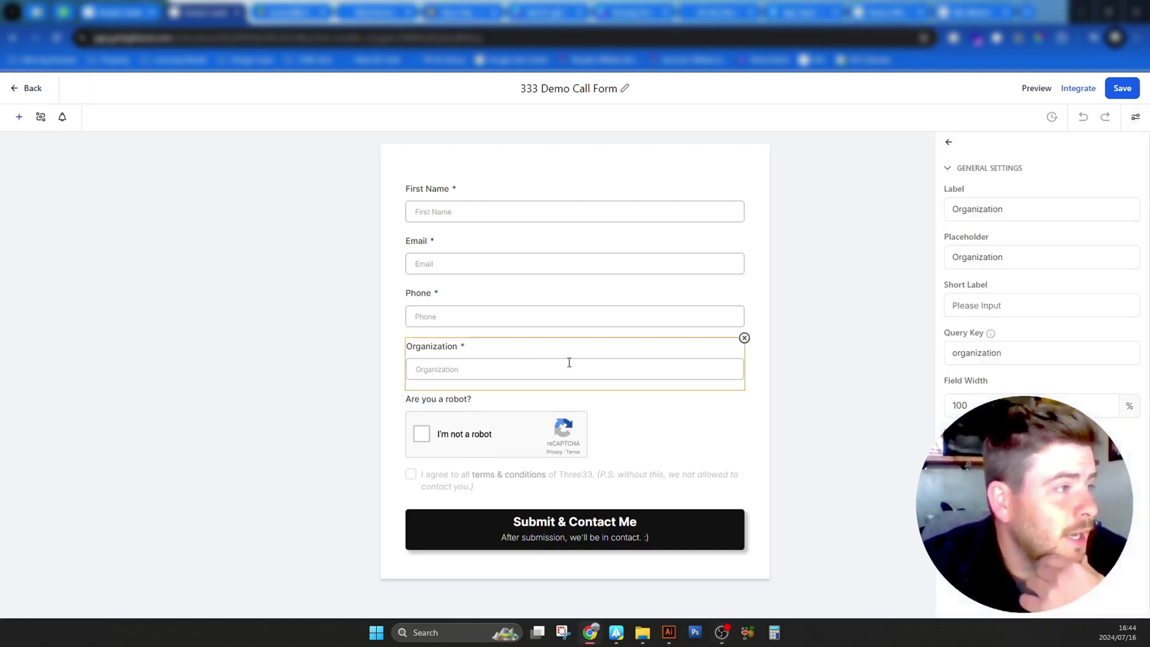
click(743, 339)
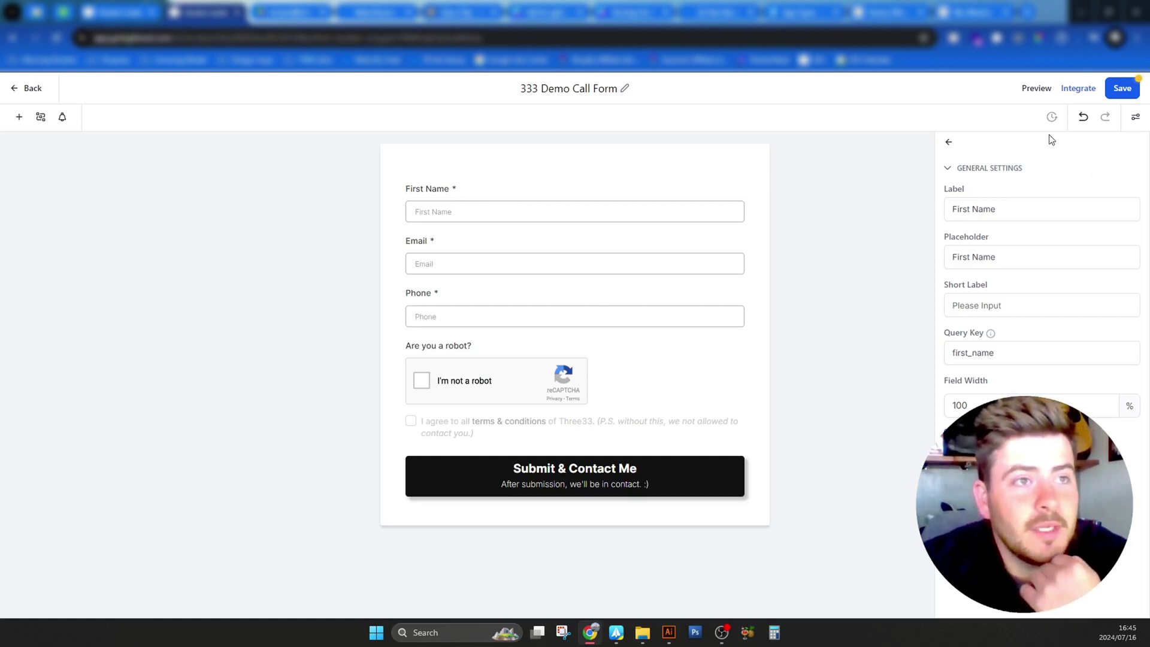
click(595, 306)
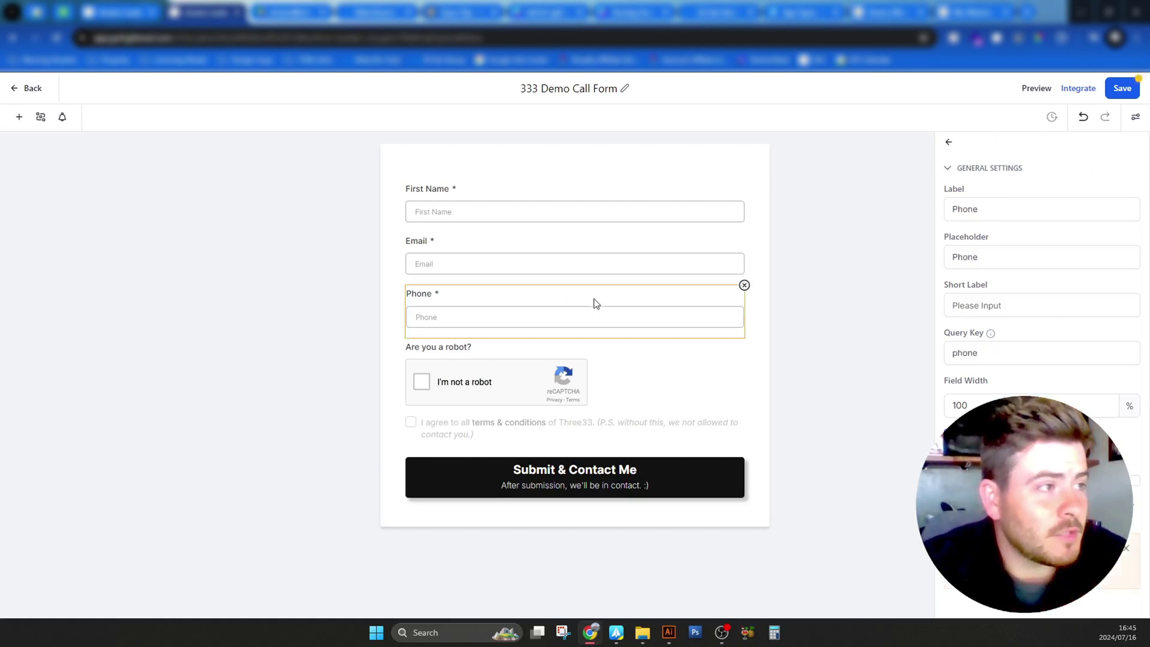
click(667, 252)
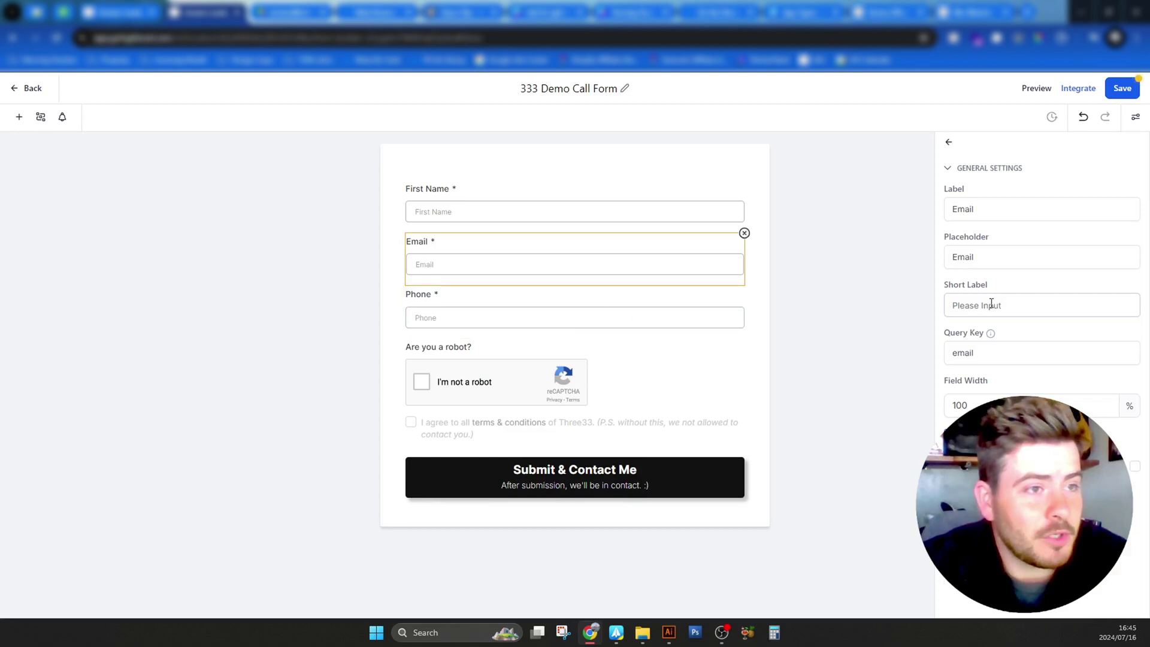
click(680, 210)
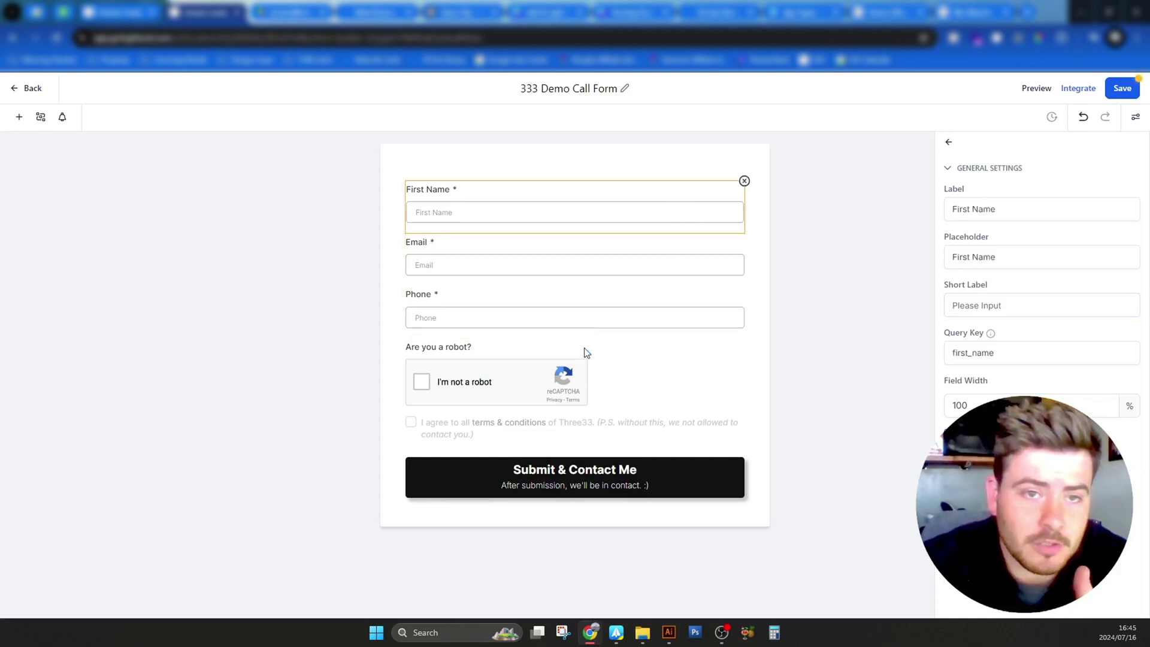
Save the edited form and reload the 333 Demo Call calendar's settings.
click(20, 117)
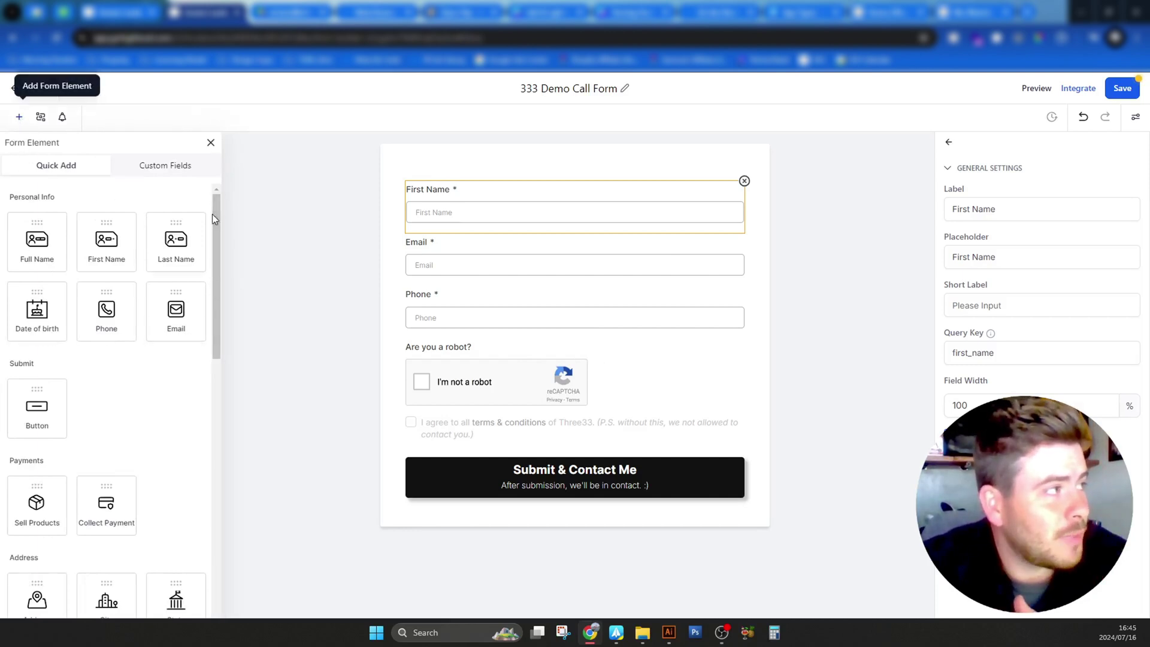
drag(218, 228, 221, 201)
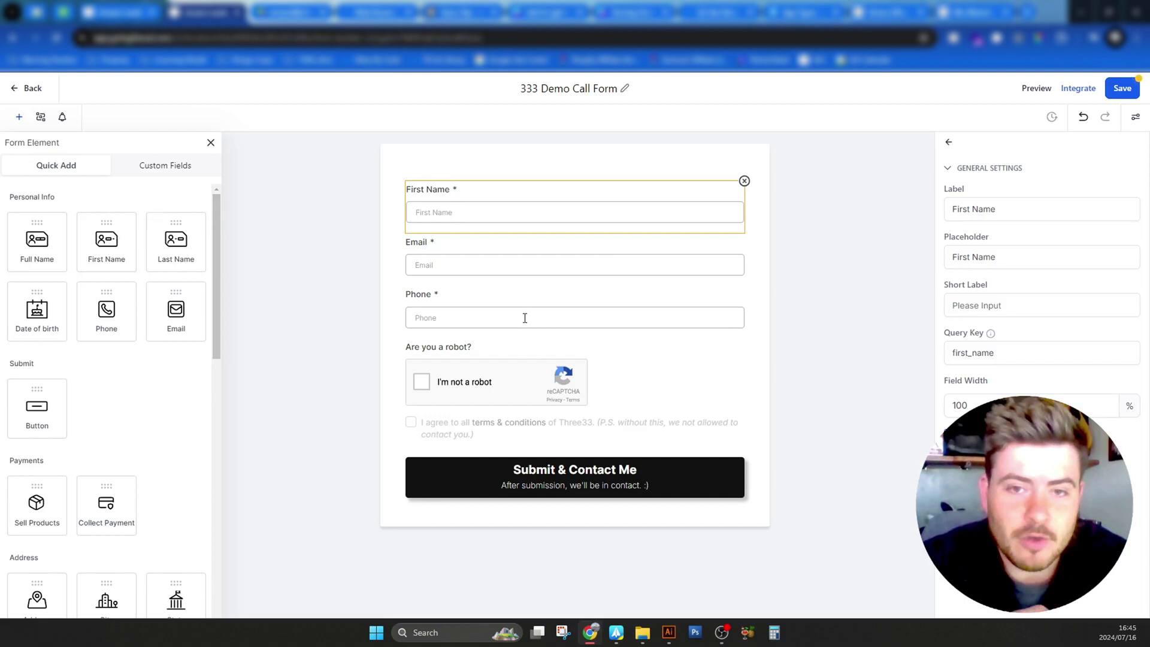
click(1117, 88)
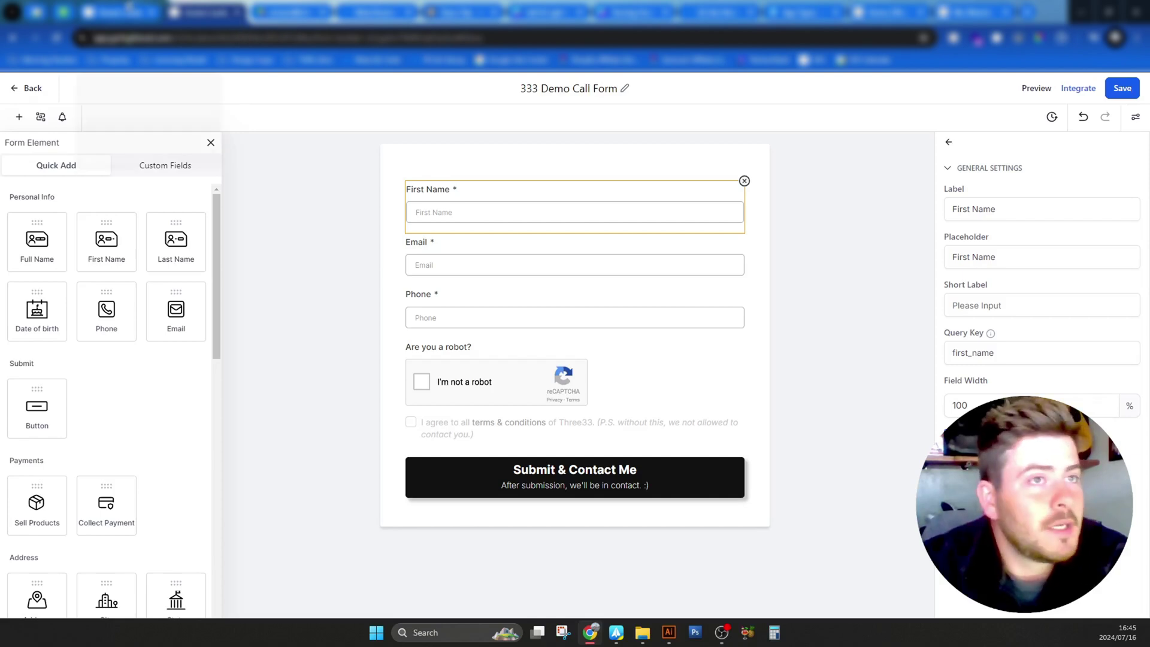
click(119, 12)
click(60, 39)
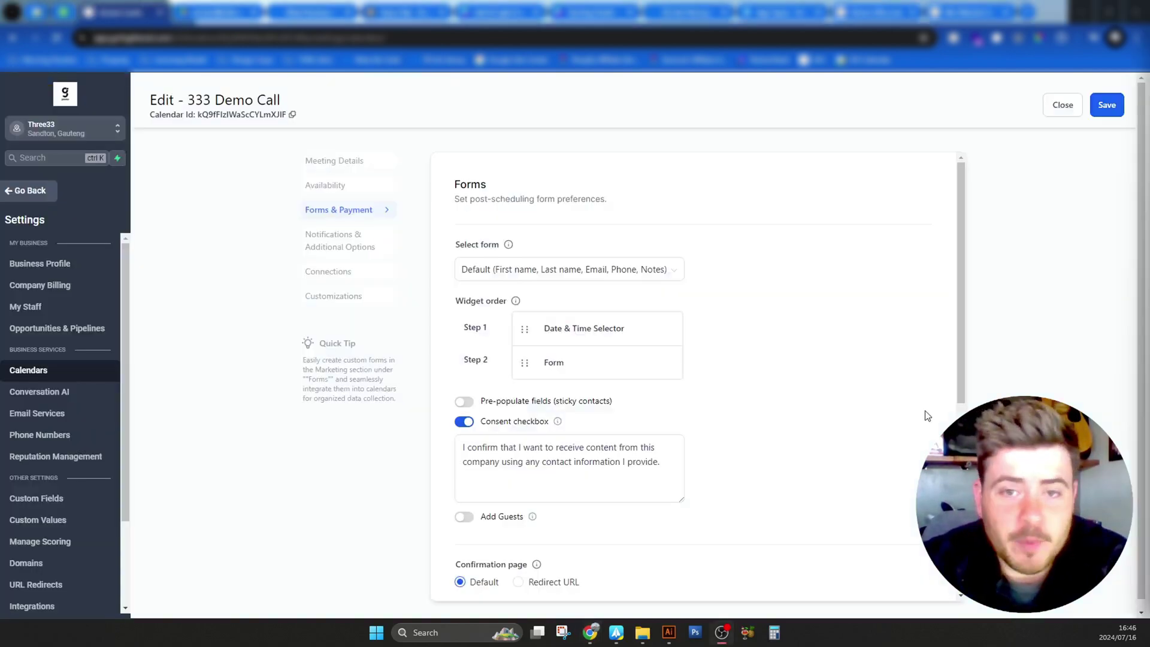
Select '333 Demo Call Form' in Forms & Payment and save the calendar.
click(656, 268)
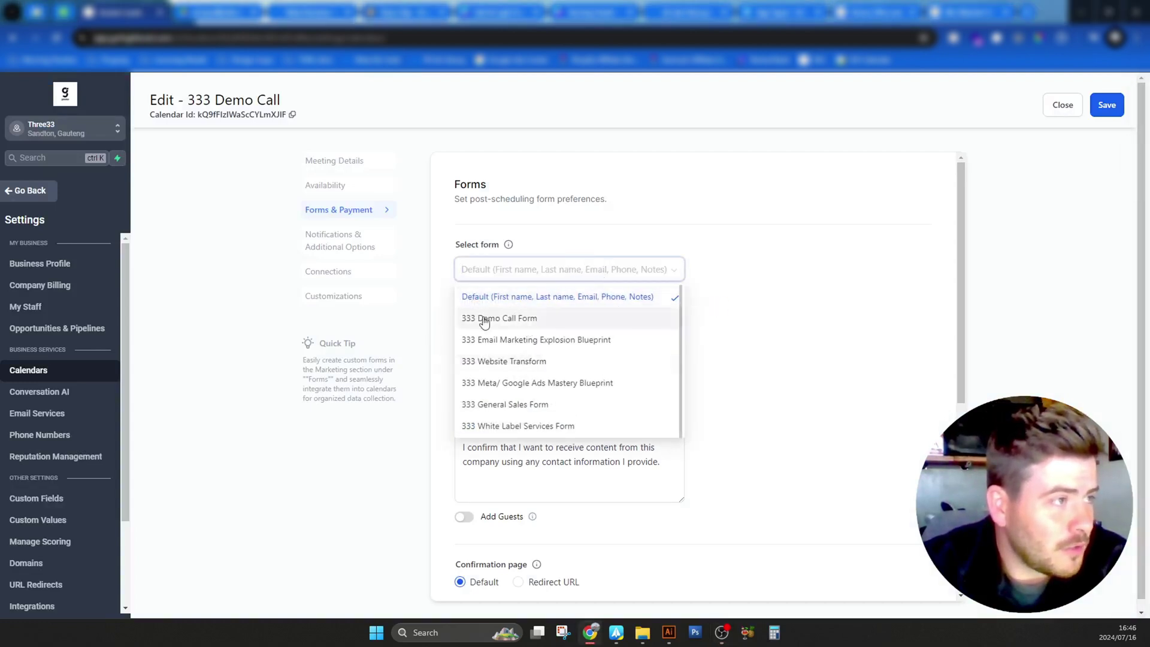
click(544, 319)
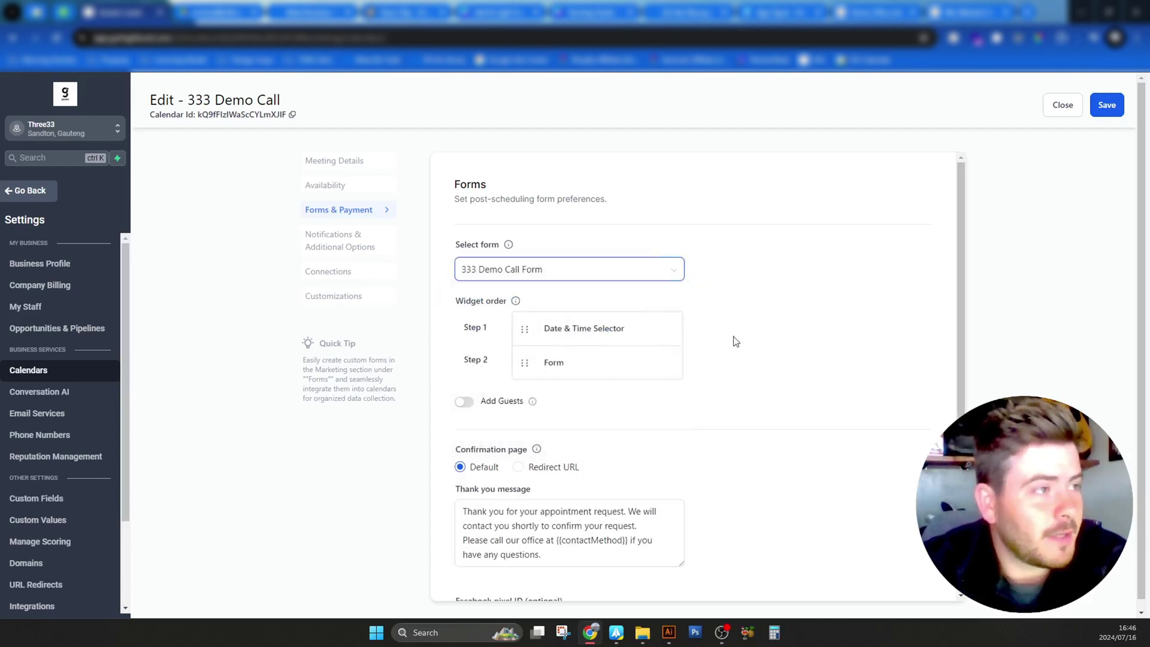
scroll(936, 347, down, 3)
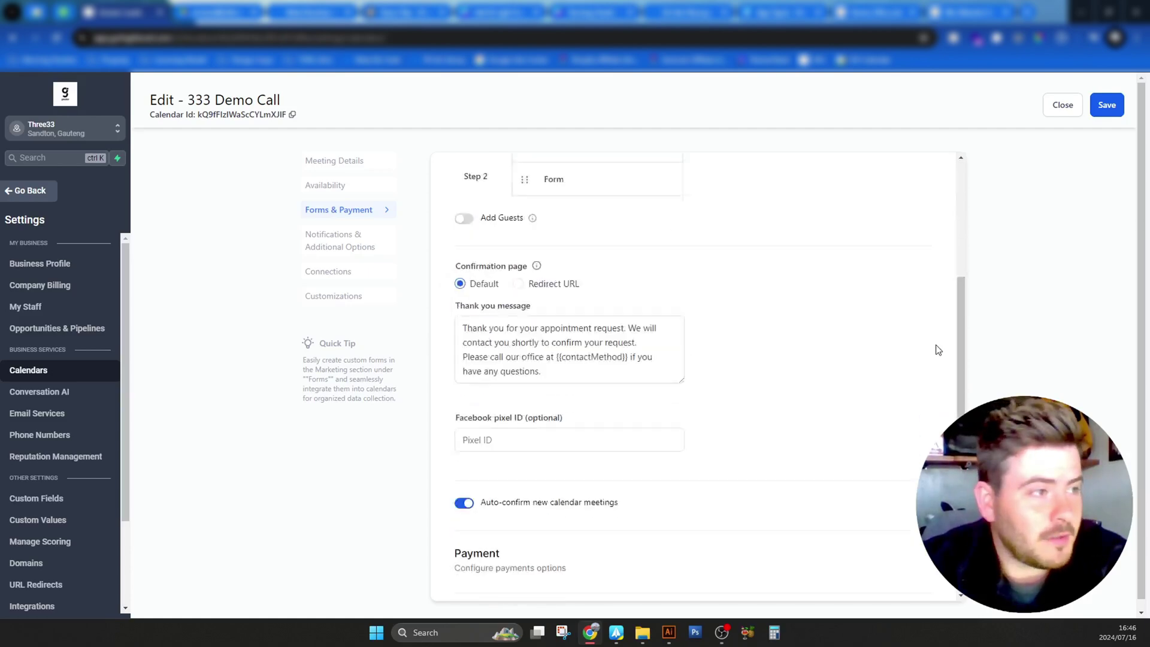
scroll(937, 347, up, 3)
click(1106, 106)
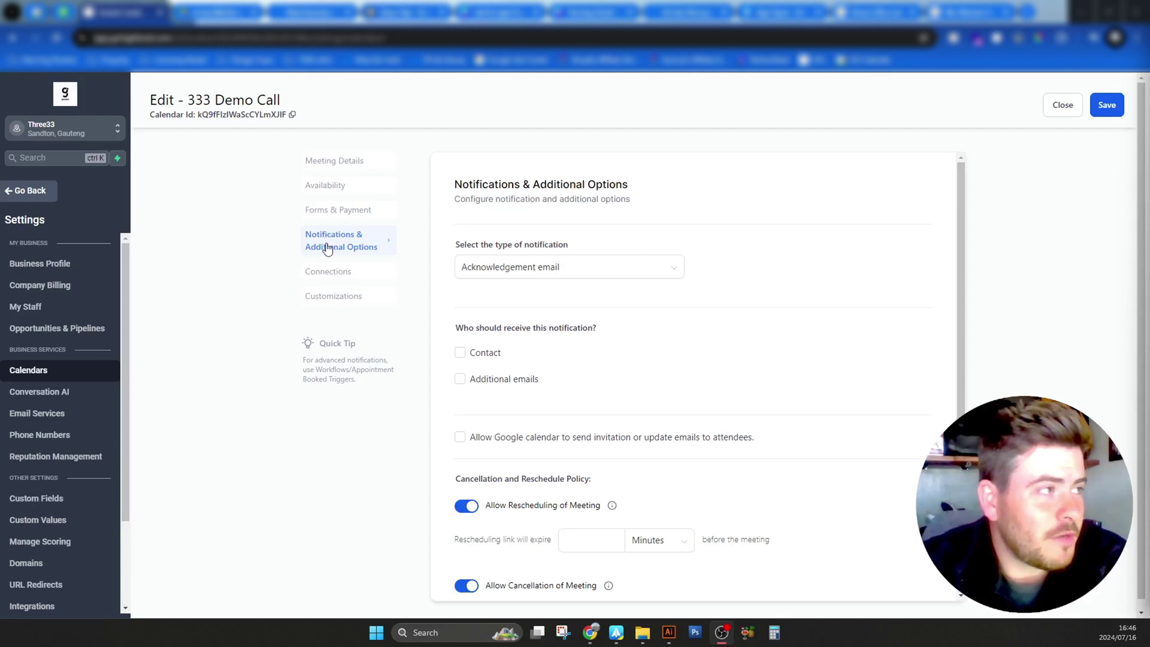
Add a '33 Demo Call:-' heading line above the Phone line in Additional notes.
scroll(966, 282, down, 3)
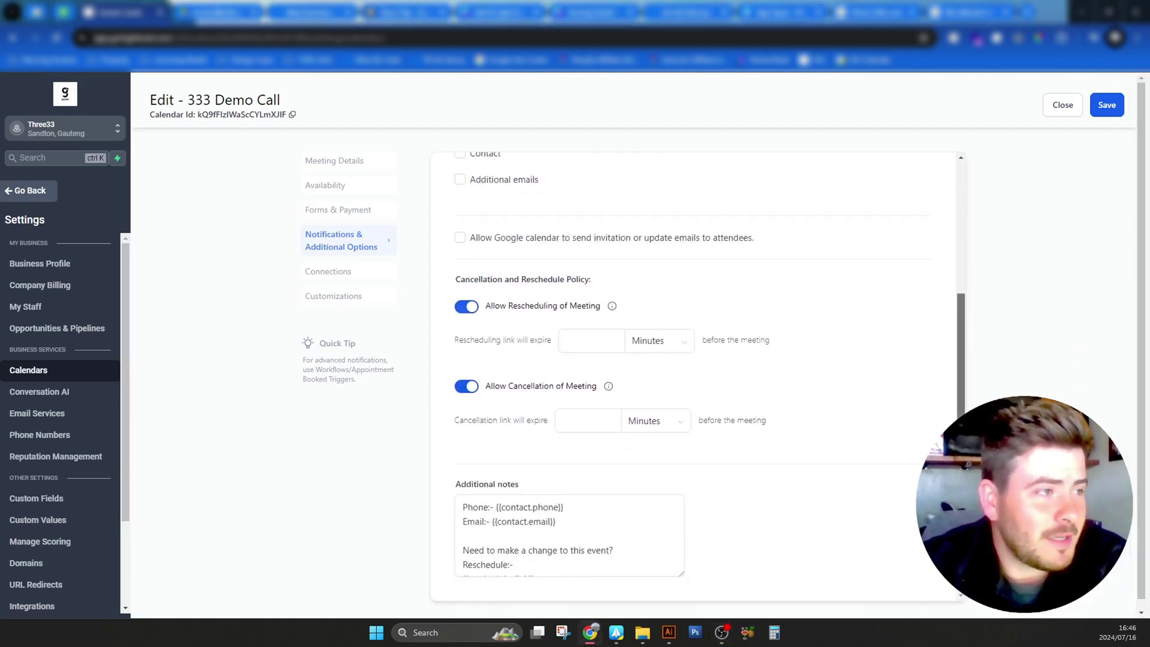
right_click(970, 422)
click(718, 538)
click(599, 539)
scroll(468, 521, down, 1)
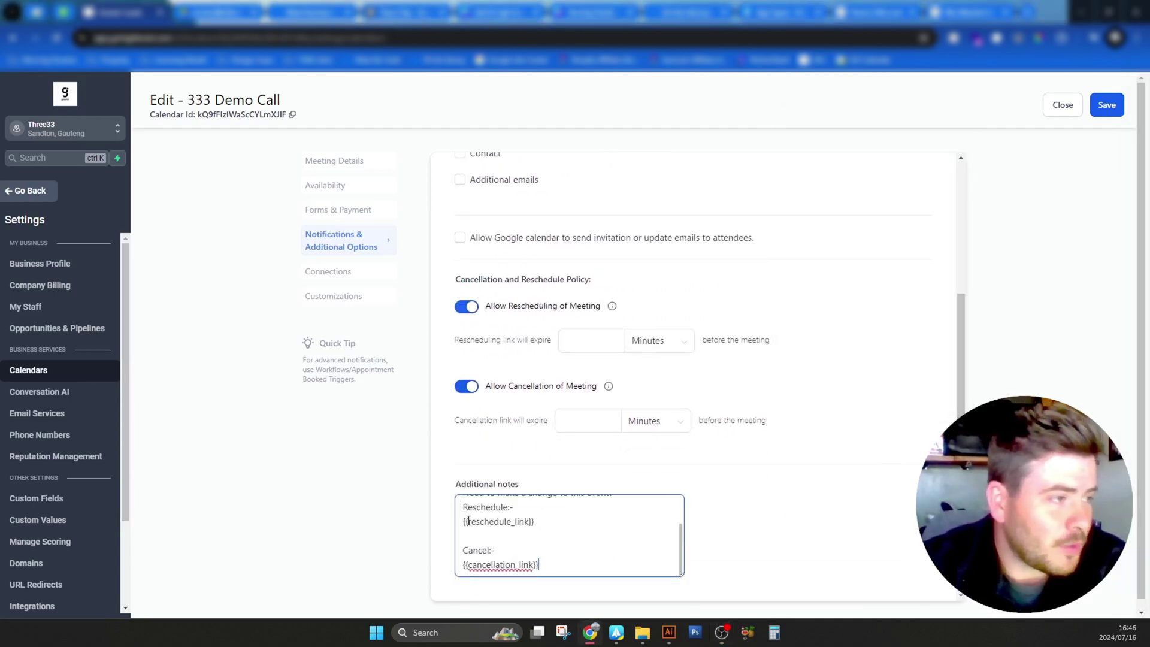
scroll(469, 521, up, 3)
scroll(464, 507, up, 4)
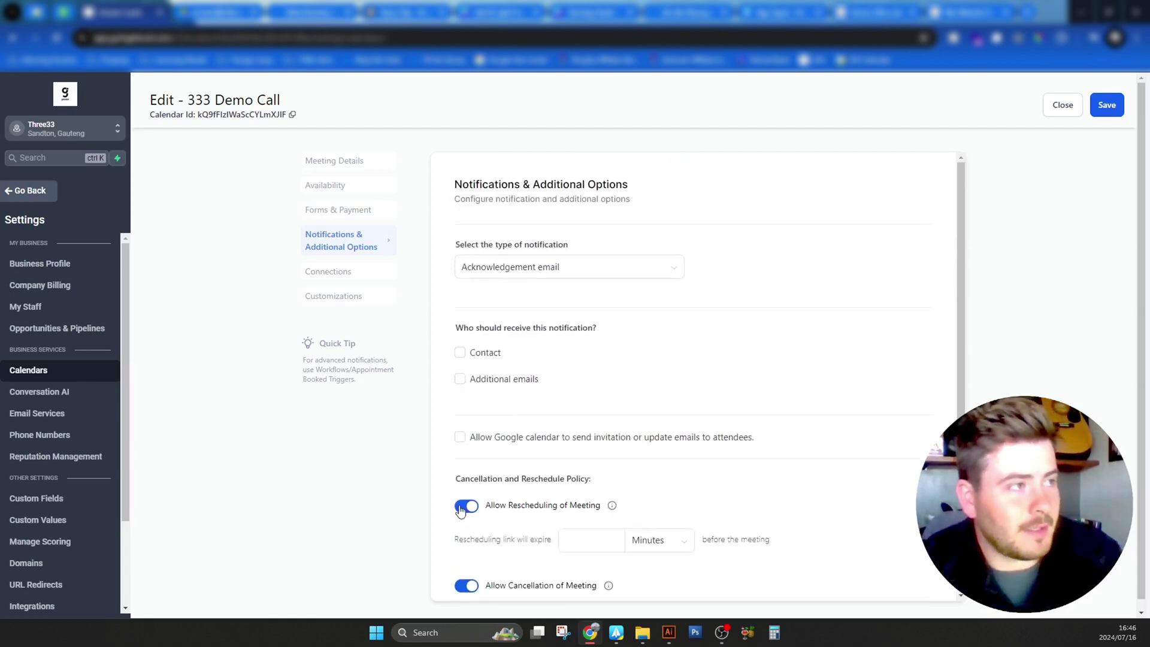
scroll(534, 333, down, 3)
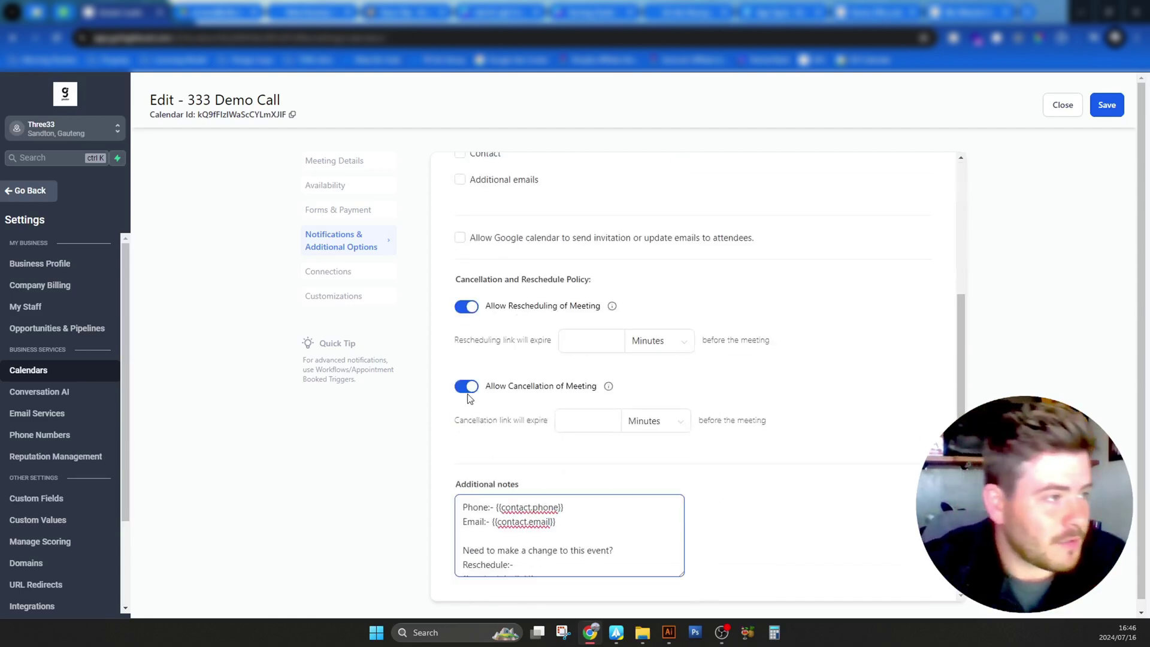
click(458, 510)
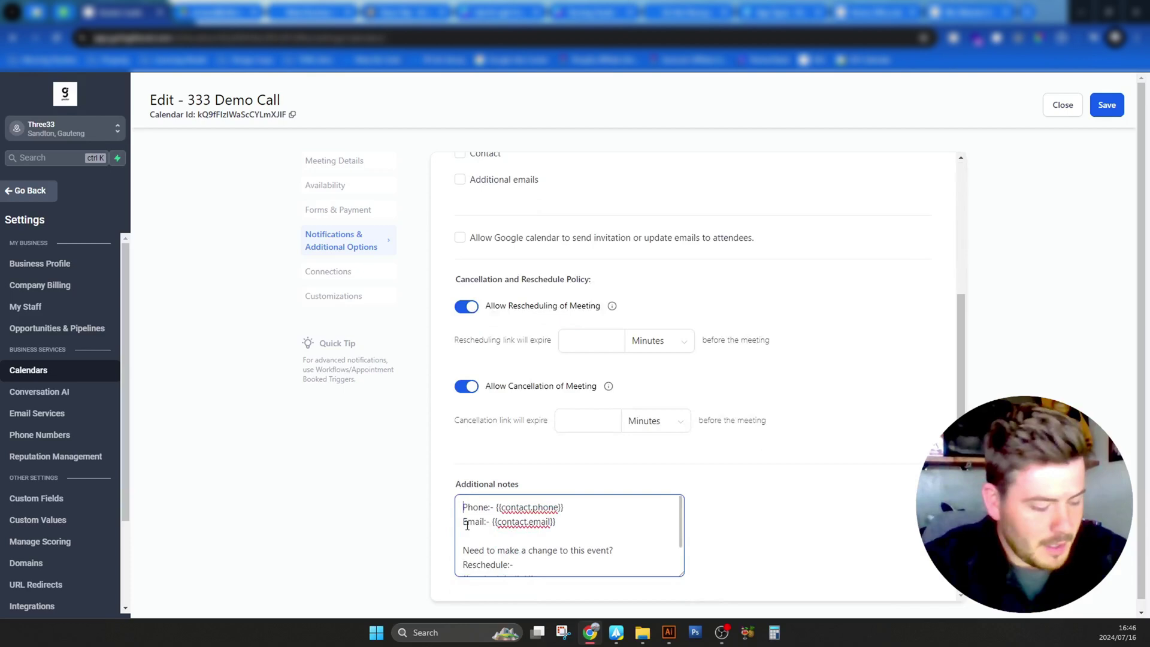
text(33 Demo Cal)
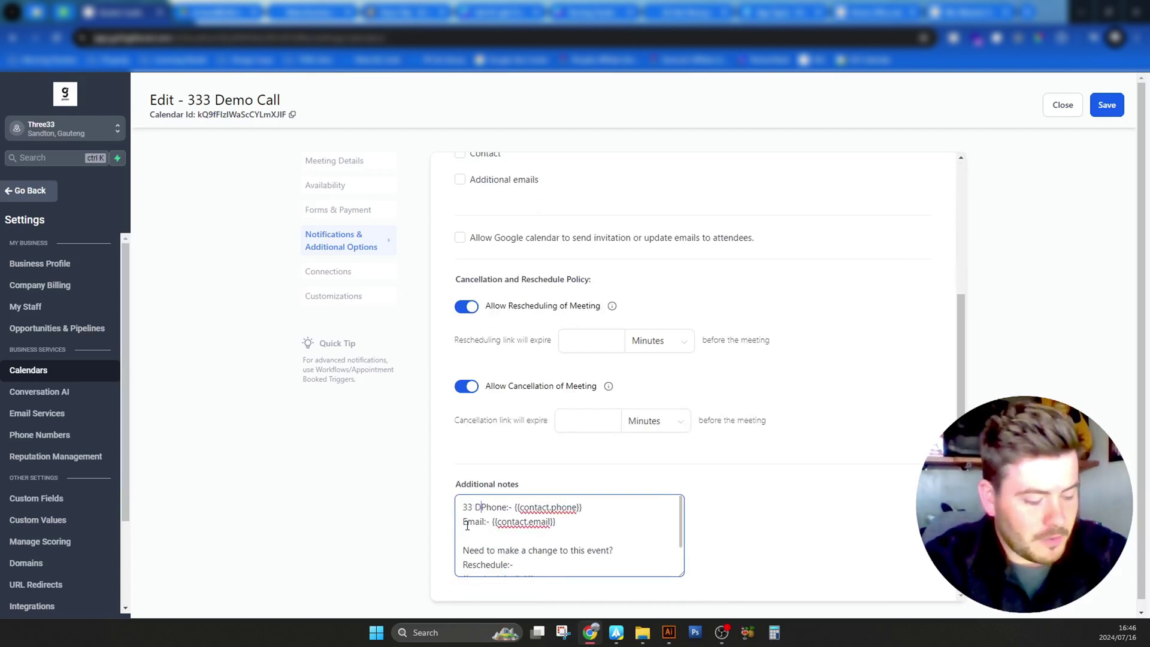
text(l)
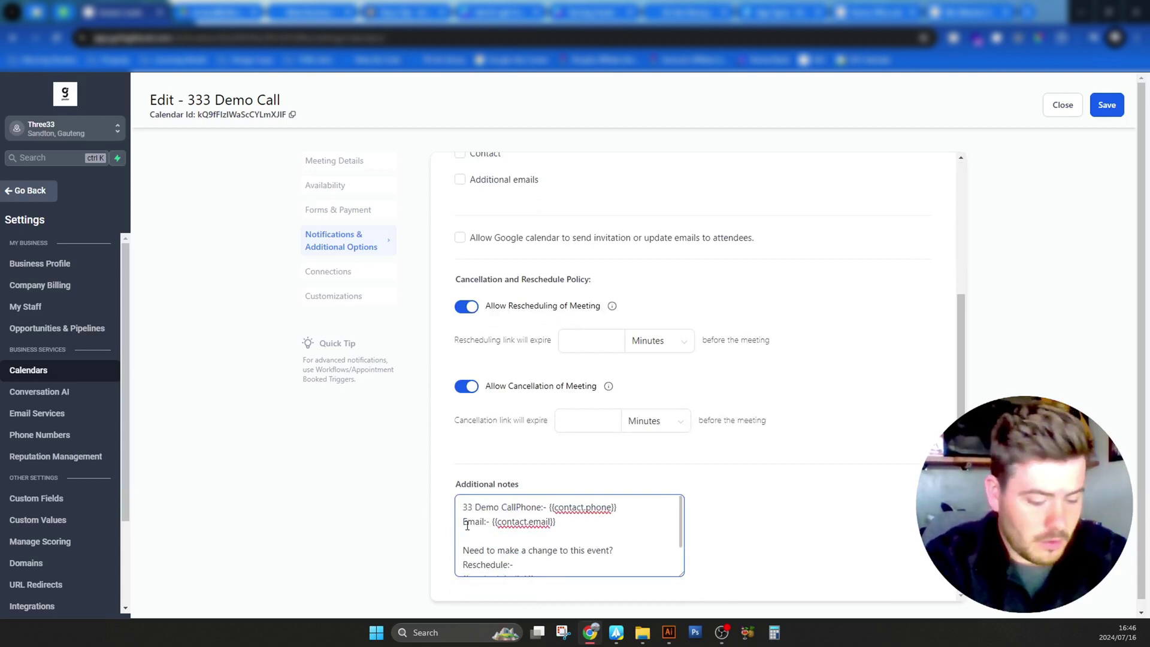
text(:)
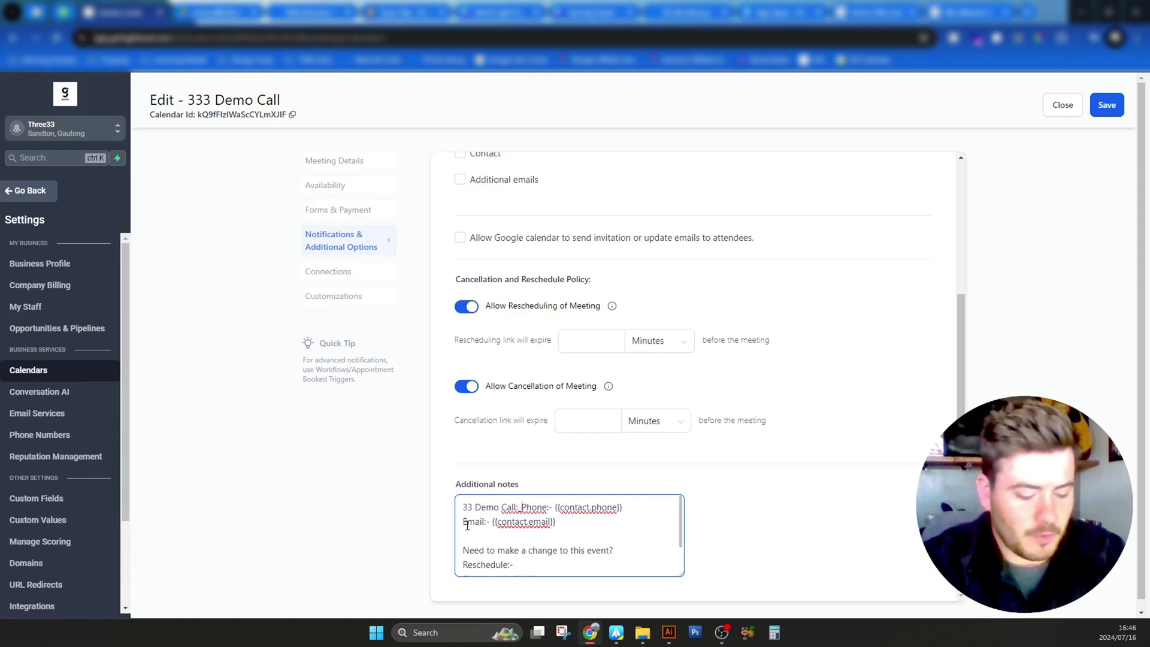
key(BackSpace)
text(-)
key(Return)
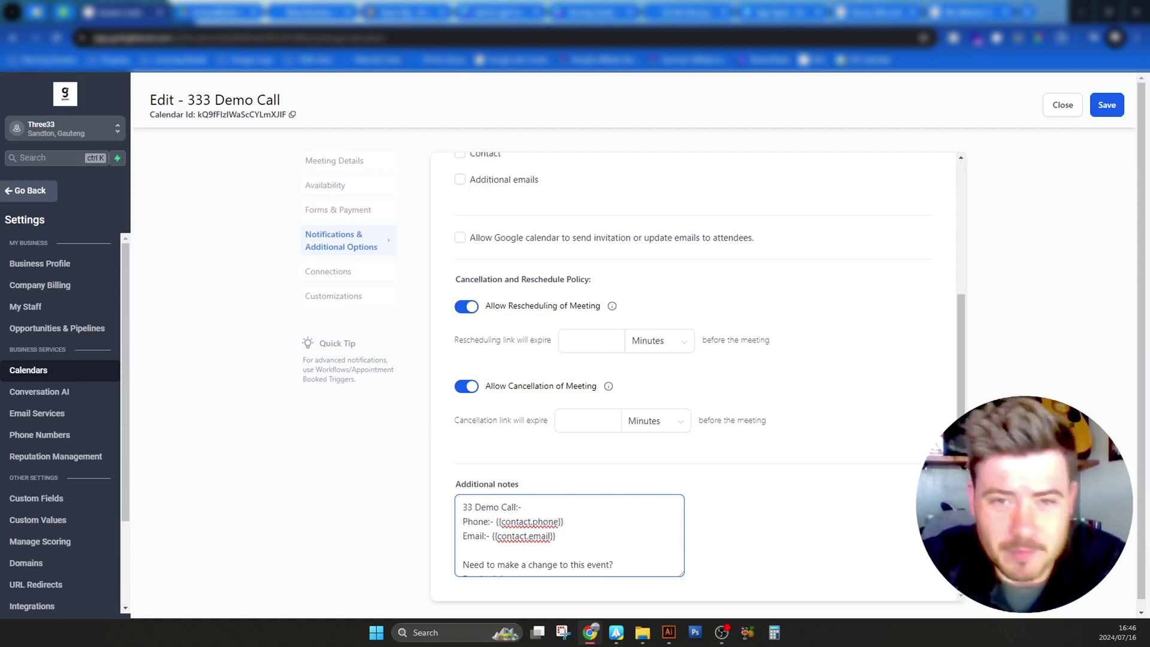
click(887, 507)
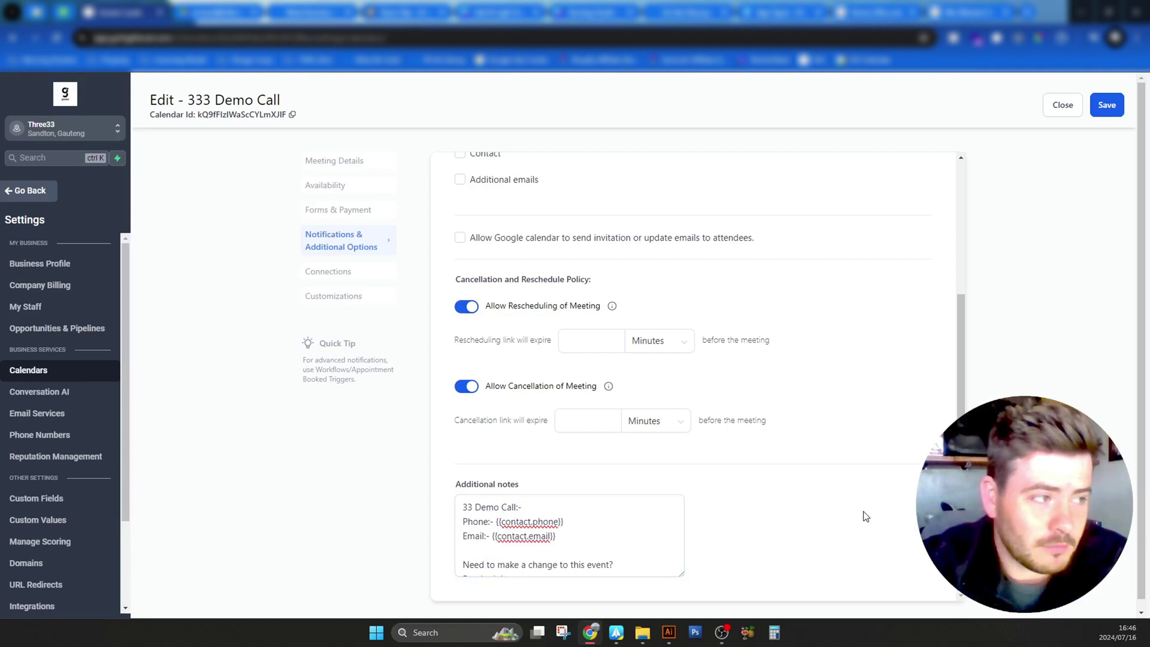
Correct the heading to '333 Demo Call:-' and save the notes.
click(473, 509)
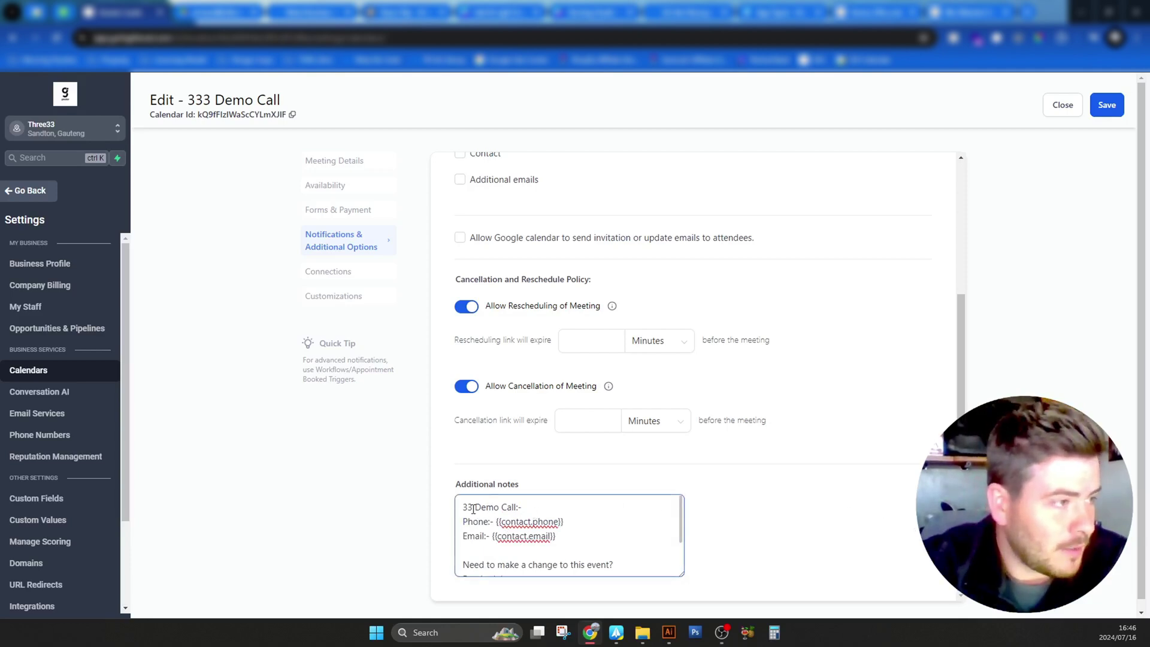
text(3)
click(822, 528)
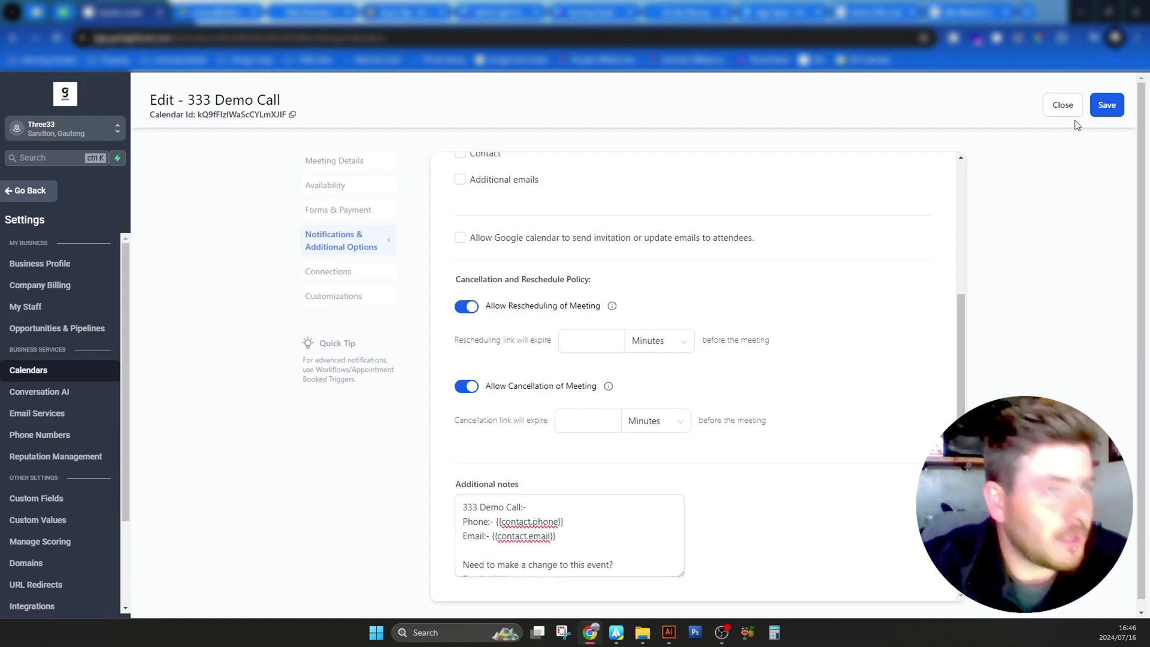
click(1107, 107)
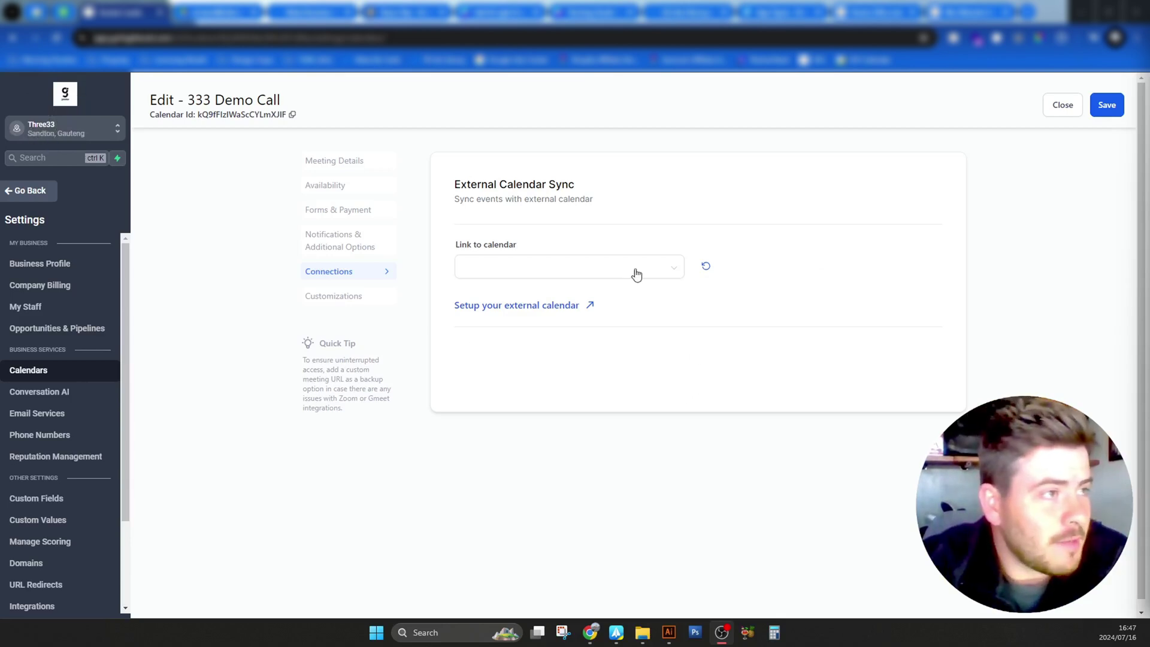
Link the account's calendar under Link to calendar, keep One Way sync, and save.
click(664, 266)
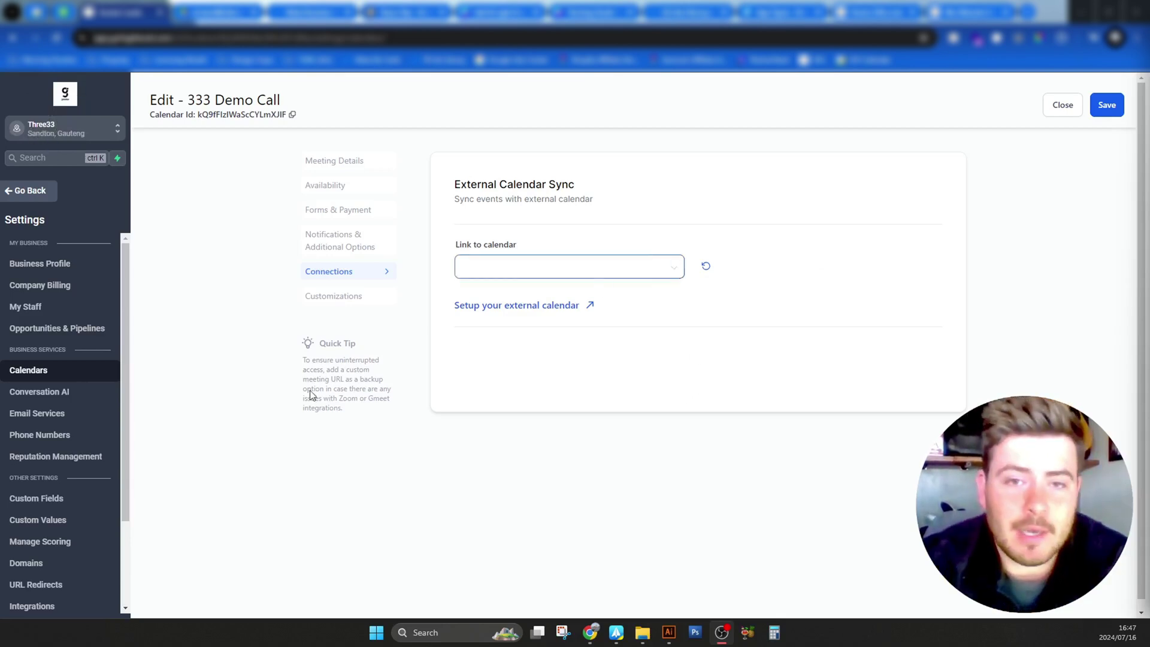
scroll(82, 529, down, 2)
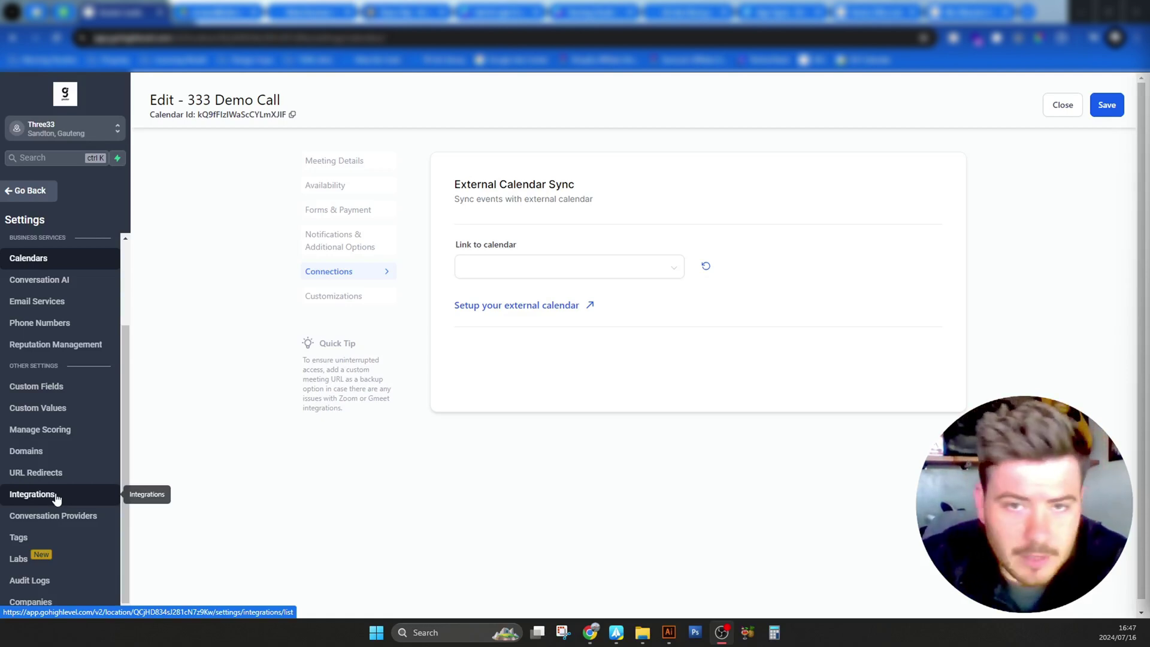
scroll(57, 499, up, 2)
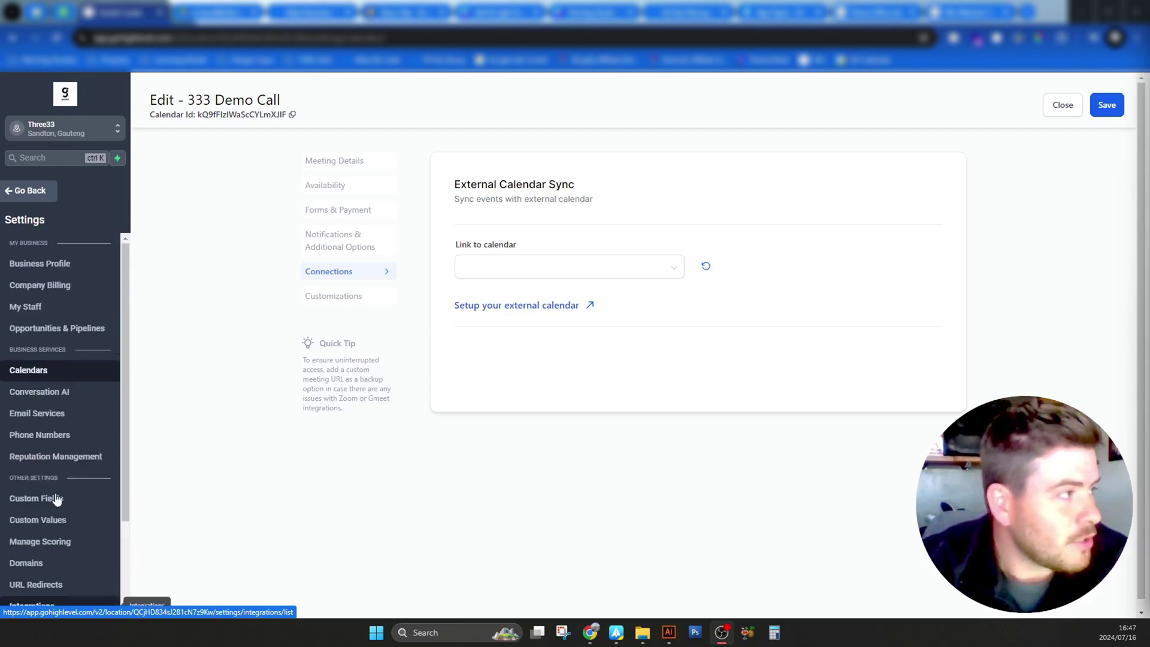
click(675, 268)
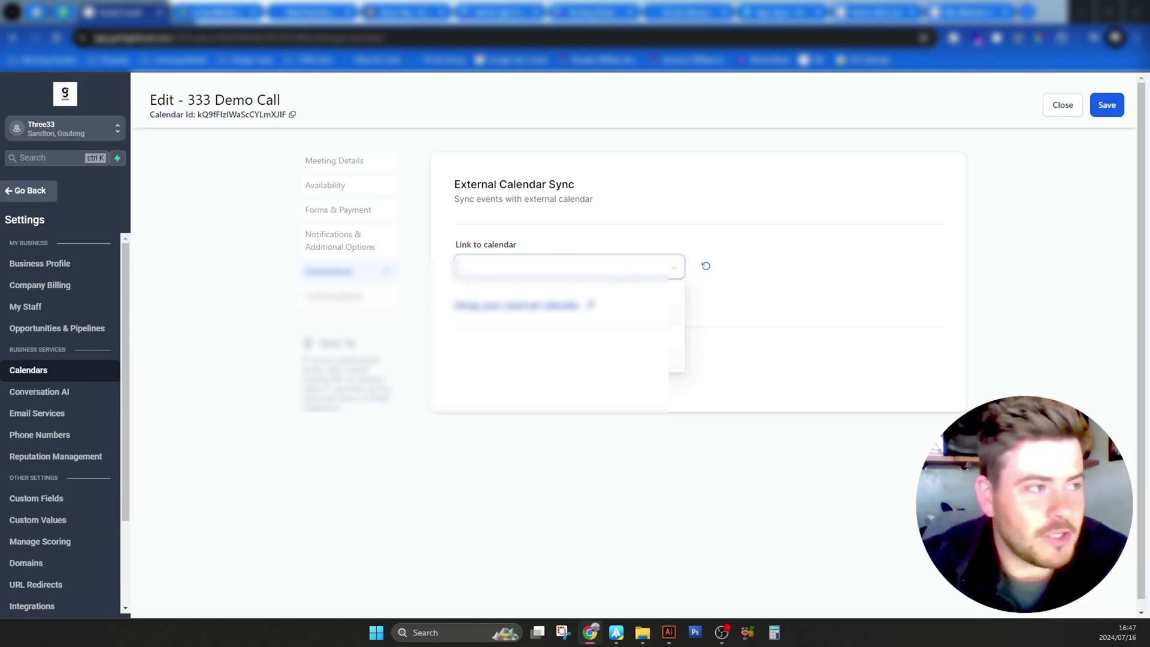
click(515, 313)
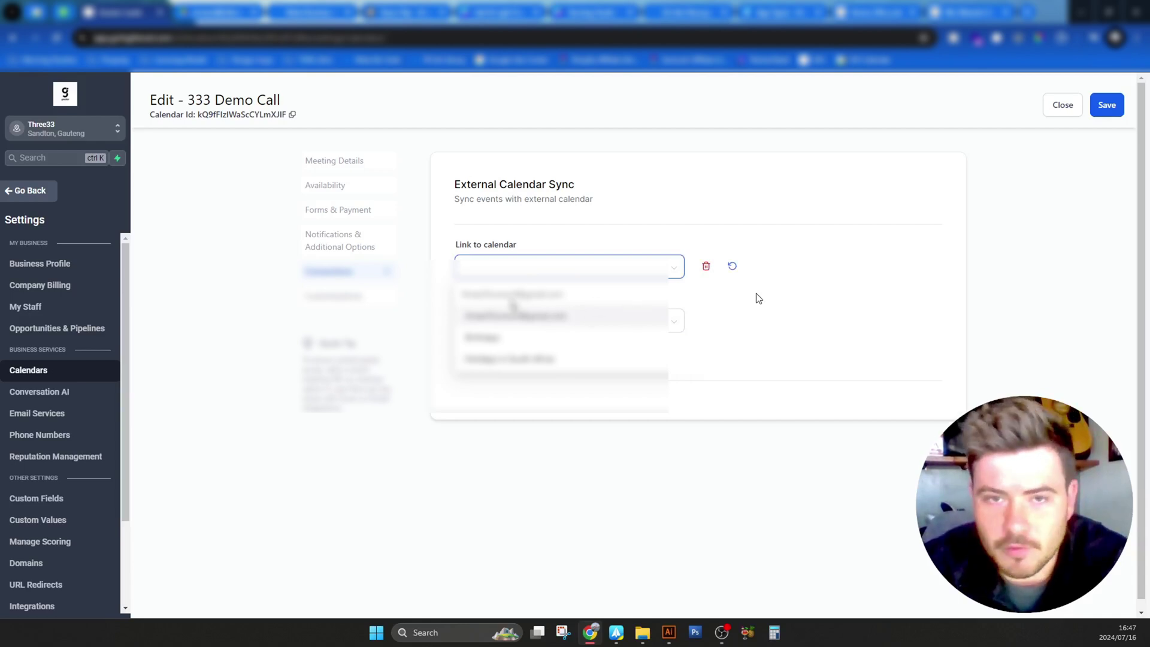
click(563, 318)
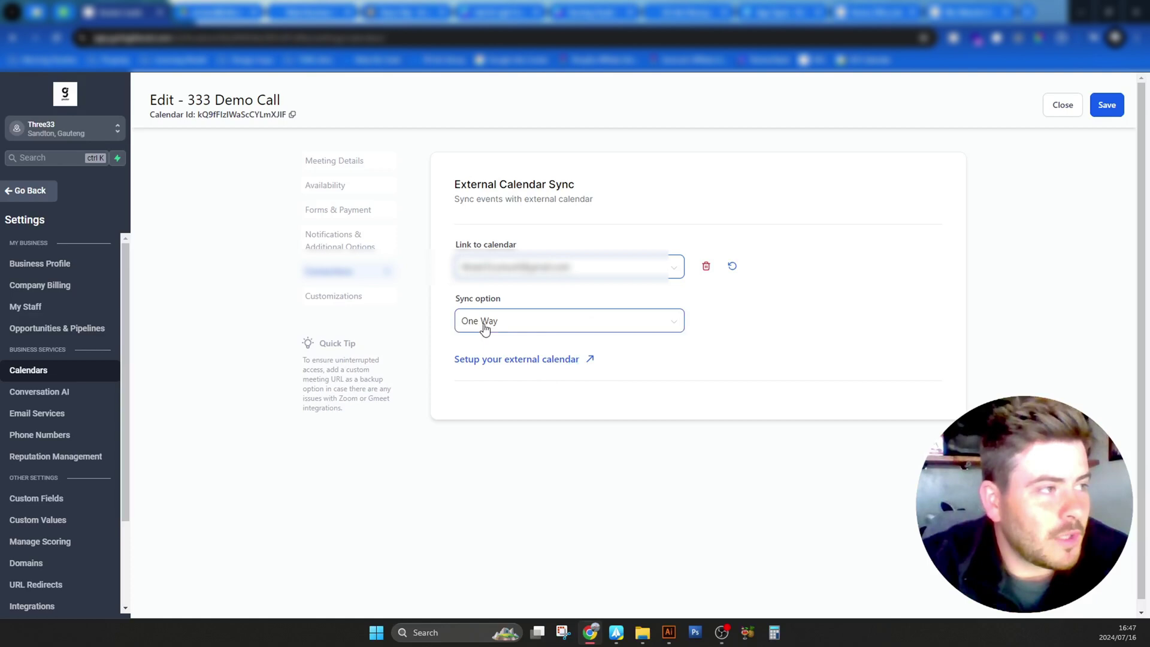
click(572, 336)
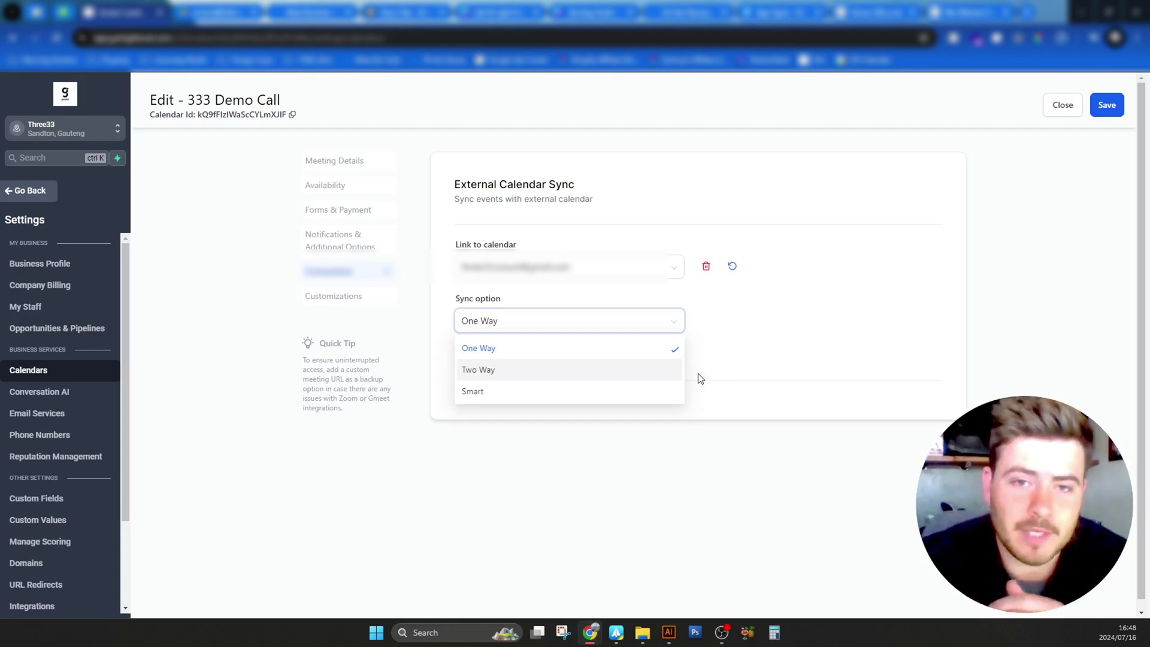
right_click(731, 362)
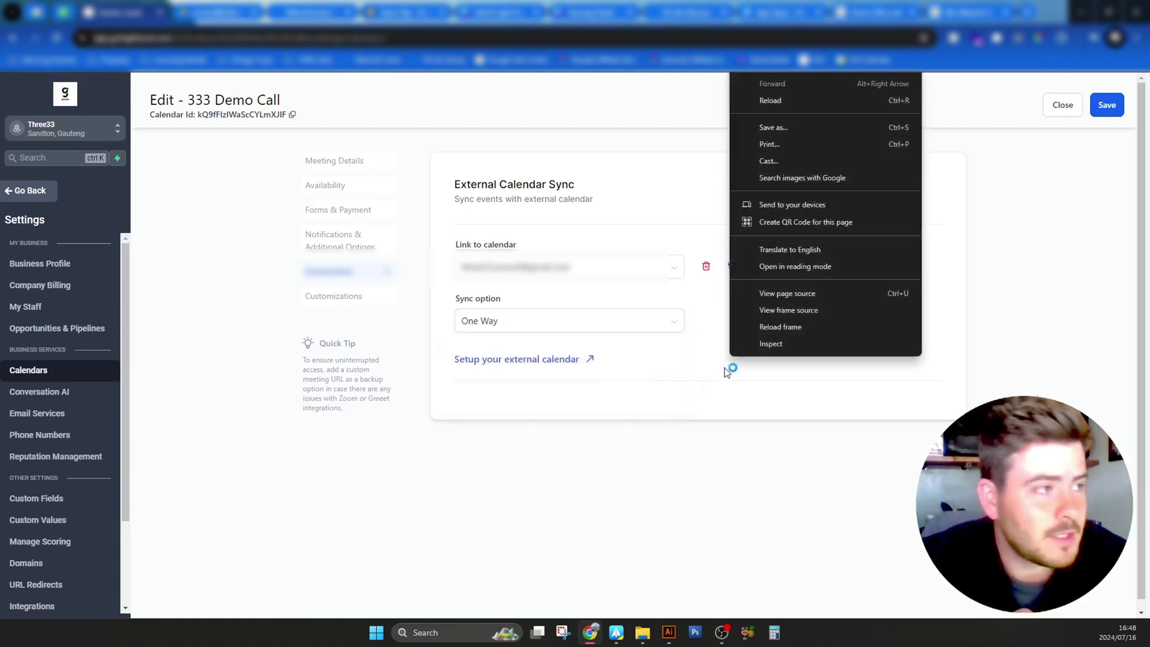
click(1131, 99)
click(1115, 103)
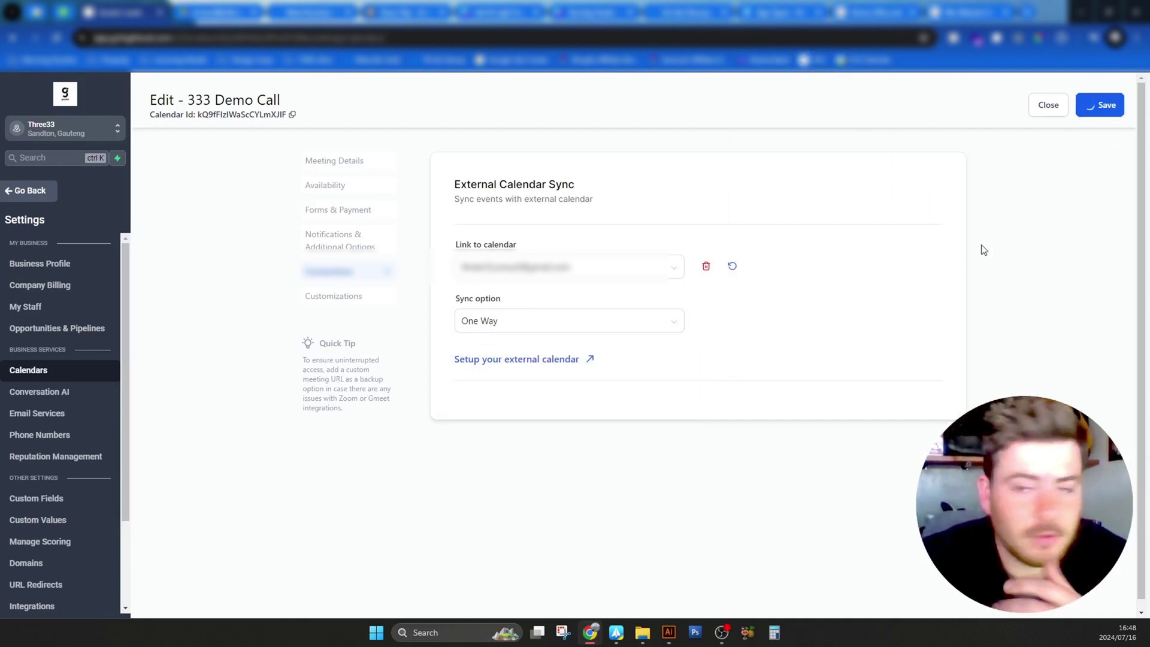
Leave the widget Customizations unchanged and save, returning to the Calendar Settings list.
scroll(967, 263, down, 10)
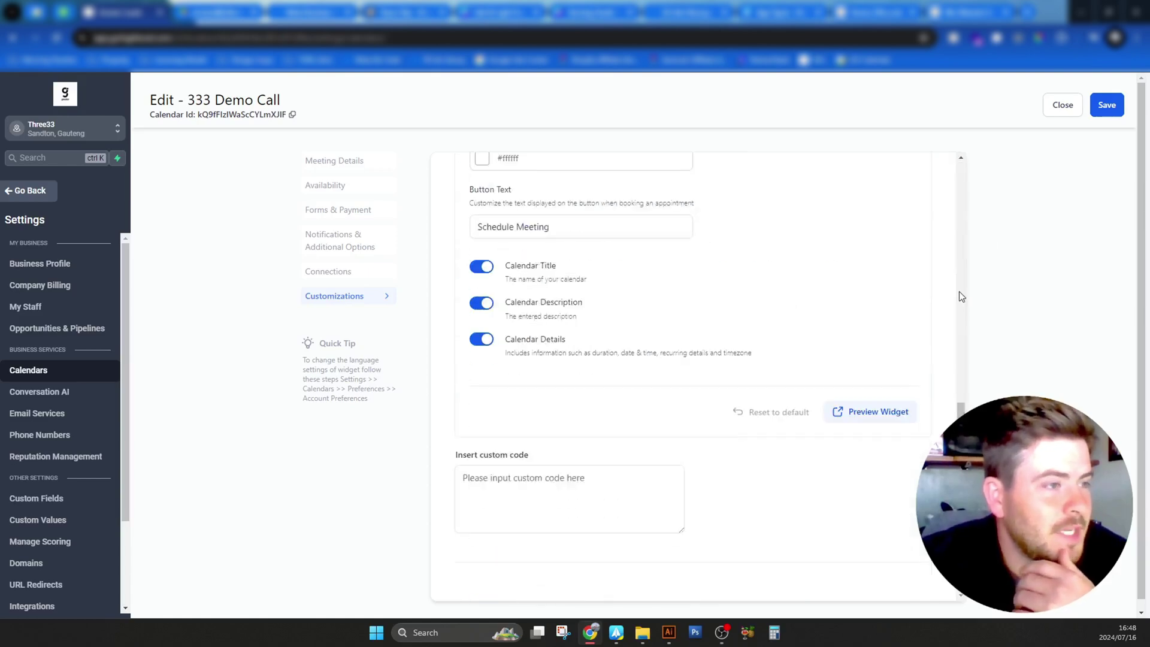
scroll(958, 310, up, 10)
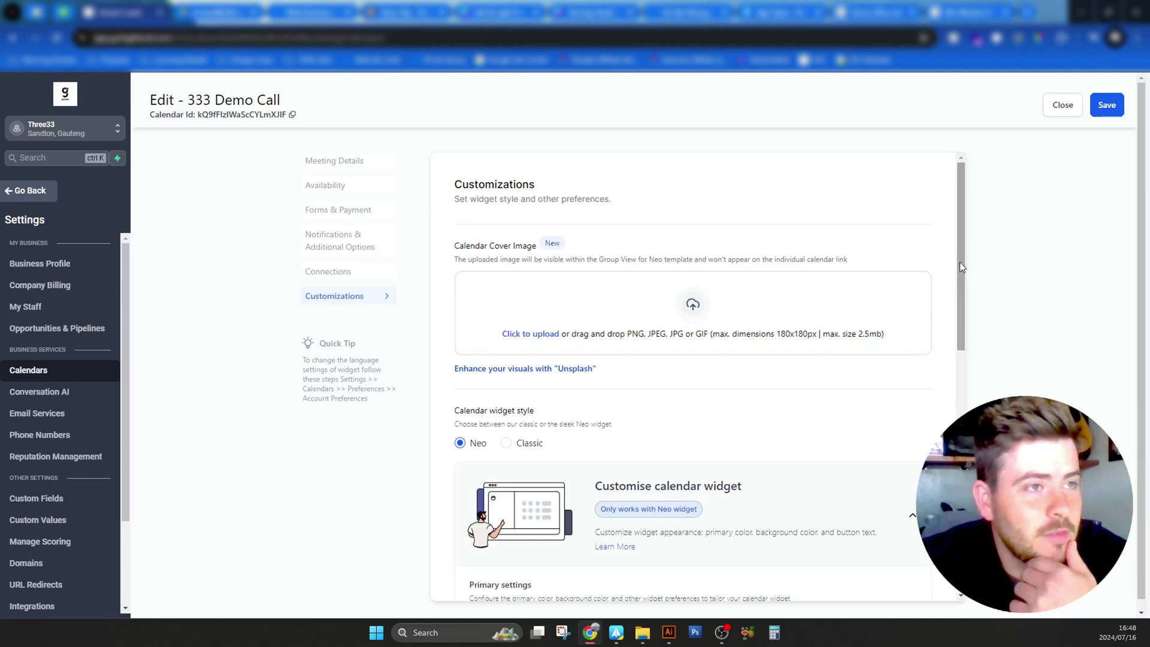
scroll(452, 336, down, 3)
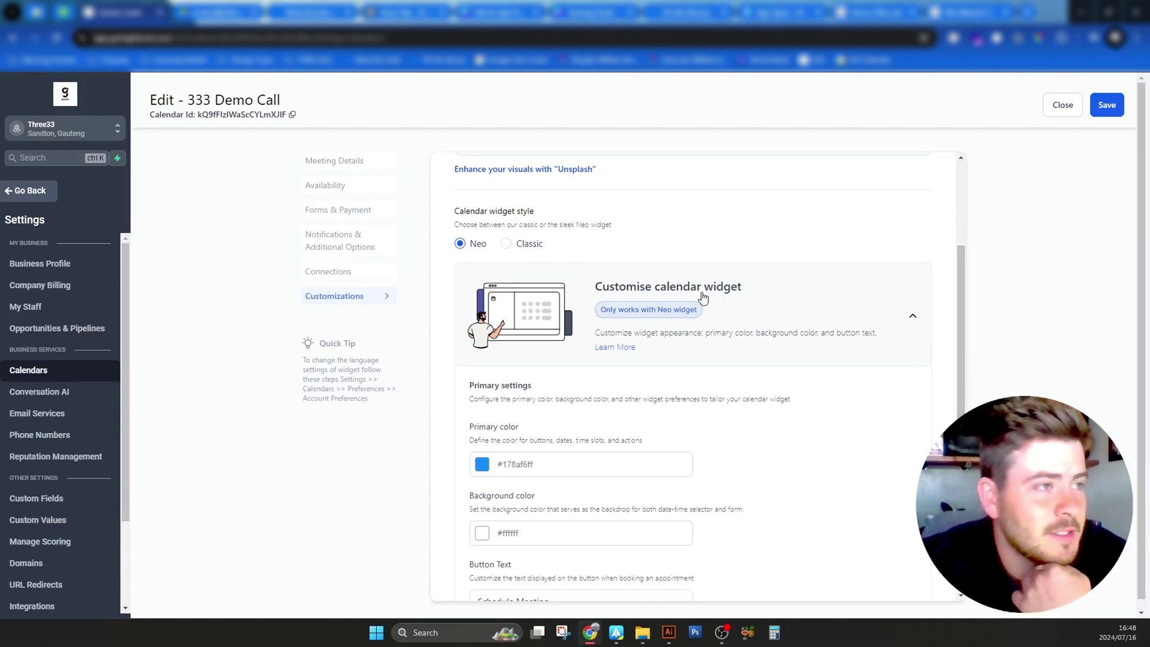
scroll(958, 366, down, 3)
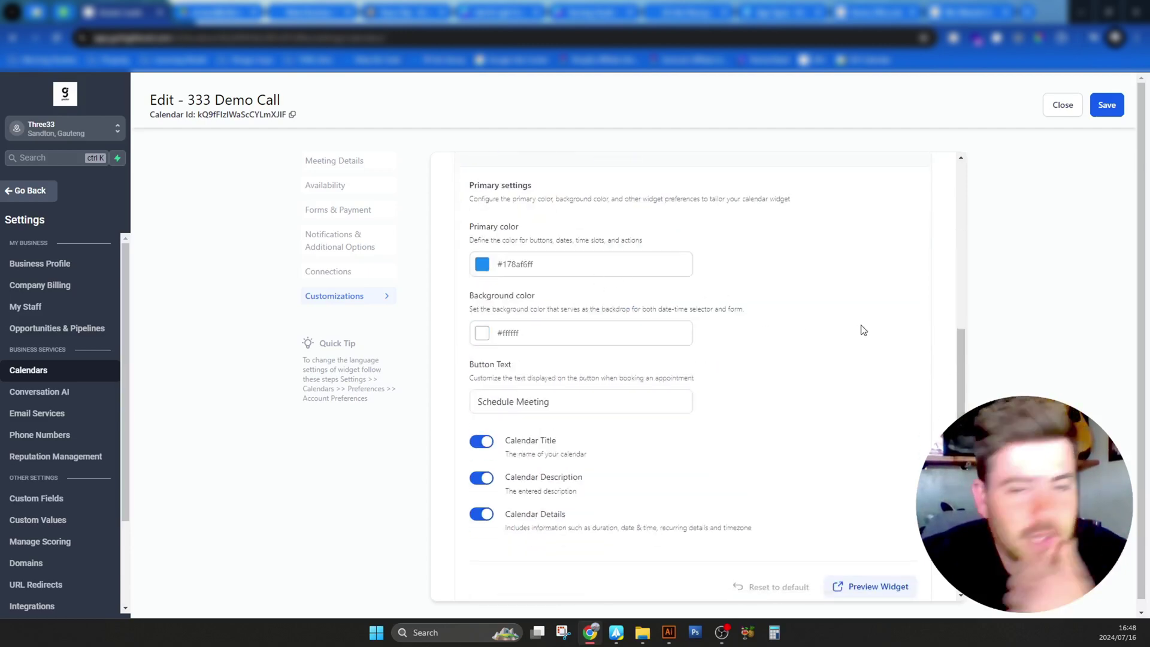
click(1101, 106)
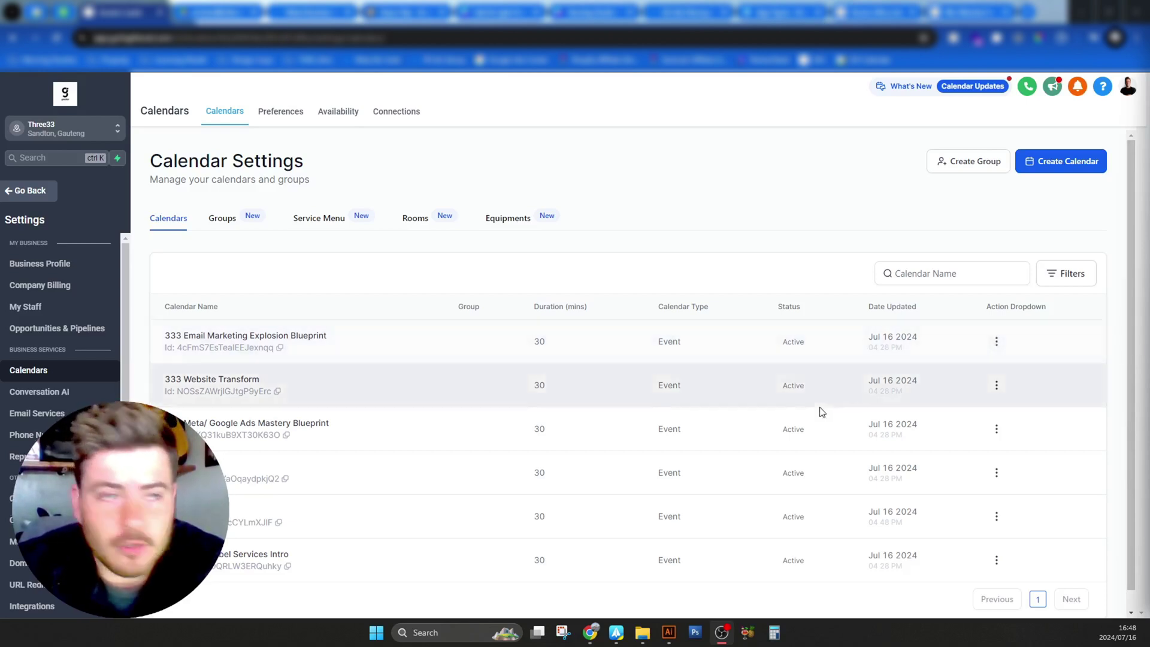
Choose Share from the 333 Intro Call row's actions menu to show its booking links.
scroll(1058, 390, down, 1)
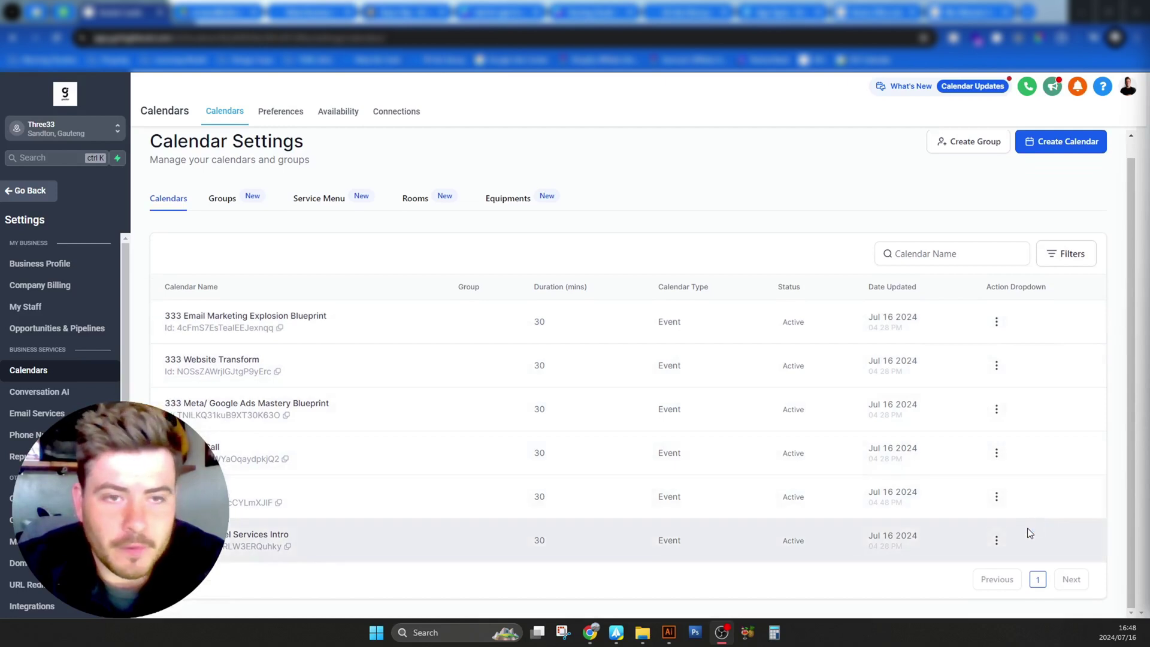
click(998, 460)
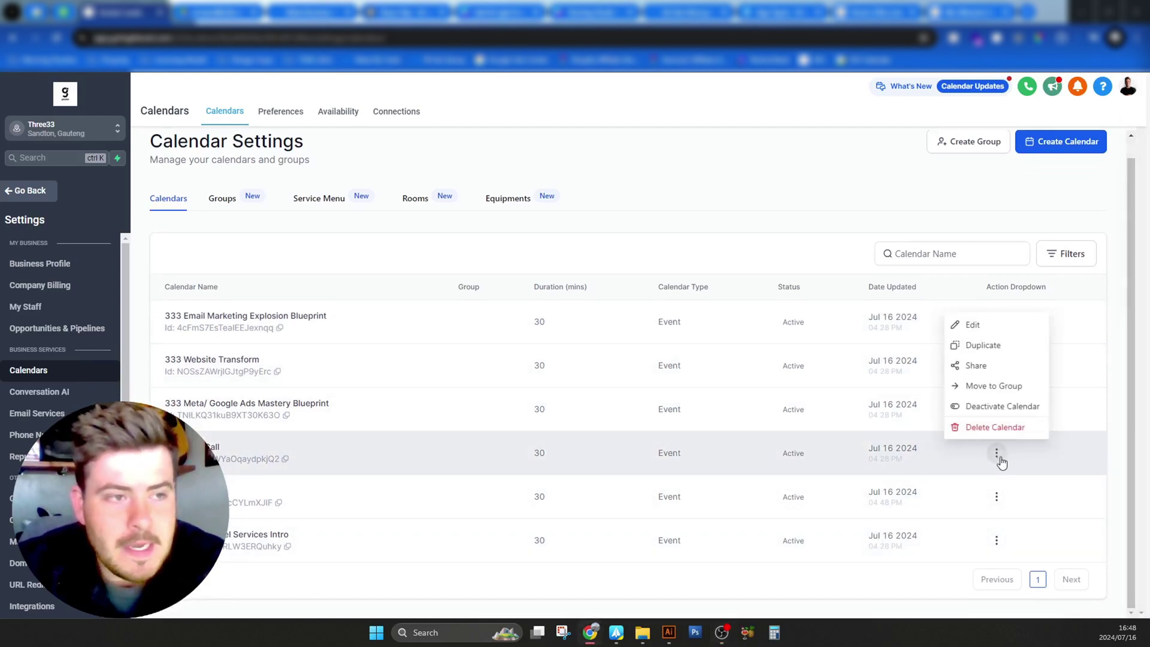
click(988, 366)
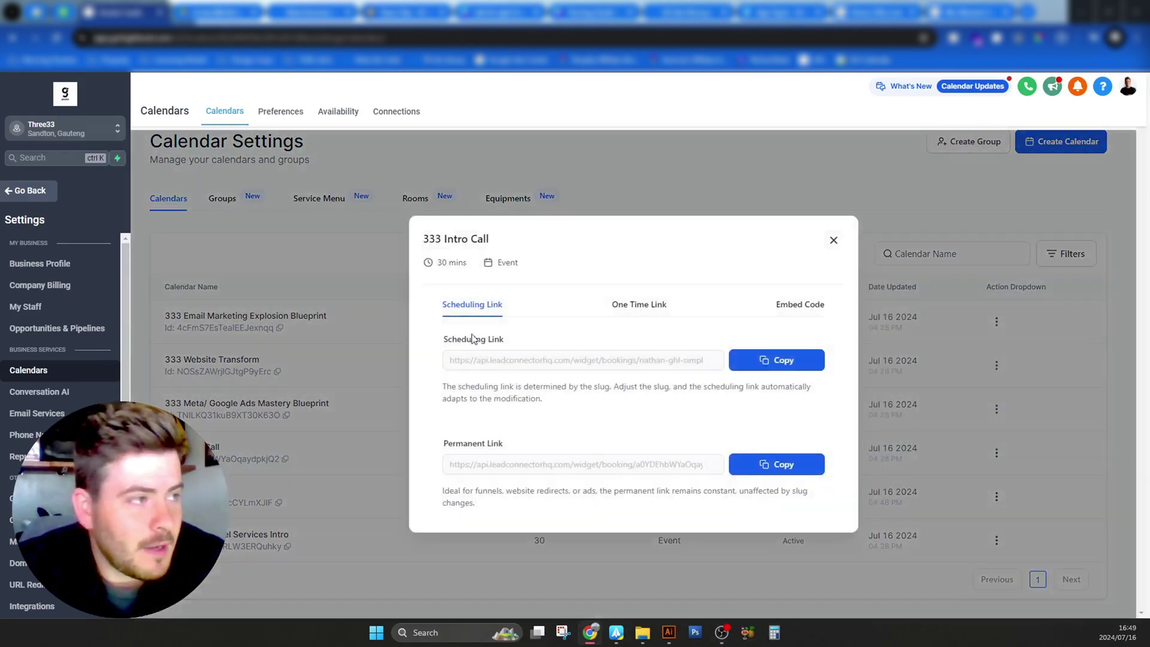